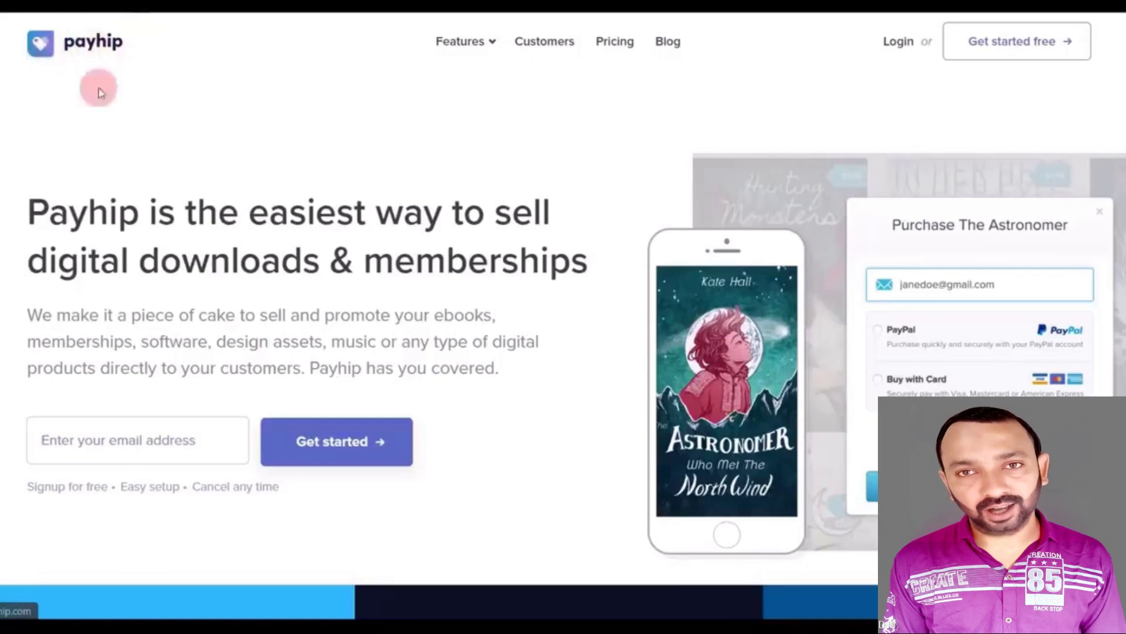
# Review the Payhip homepage introduction and the Free Forever plan's price, features and transaction fee.
pyautogui.moveTo(27, 215); pyautogui.dragTo(493, 263)
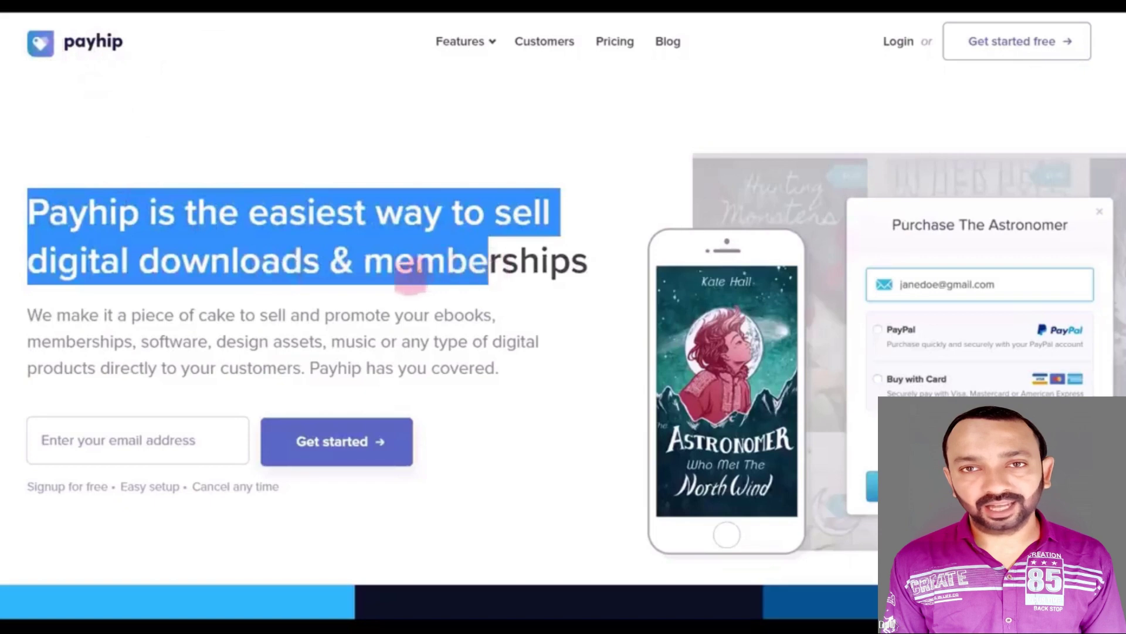
pyautogui.moveTo(257, 317); pyautogui.dragTo(398, 357)
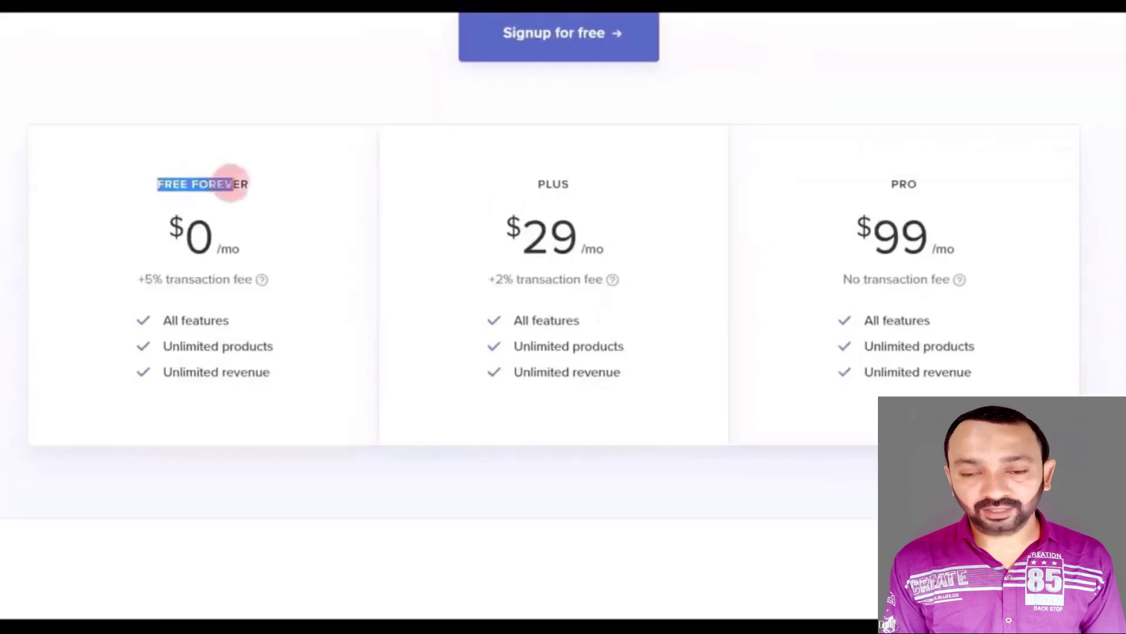
pyautogui.click(227, 217)
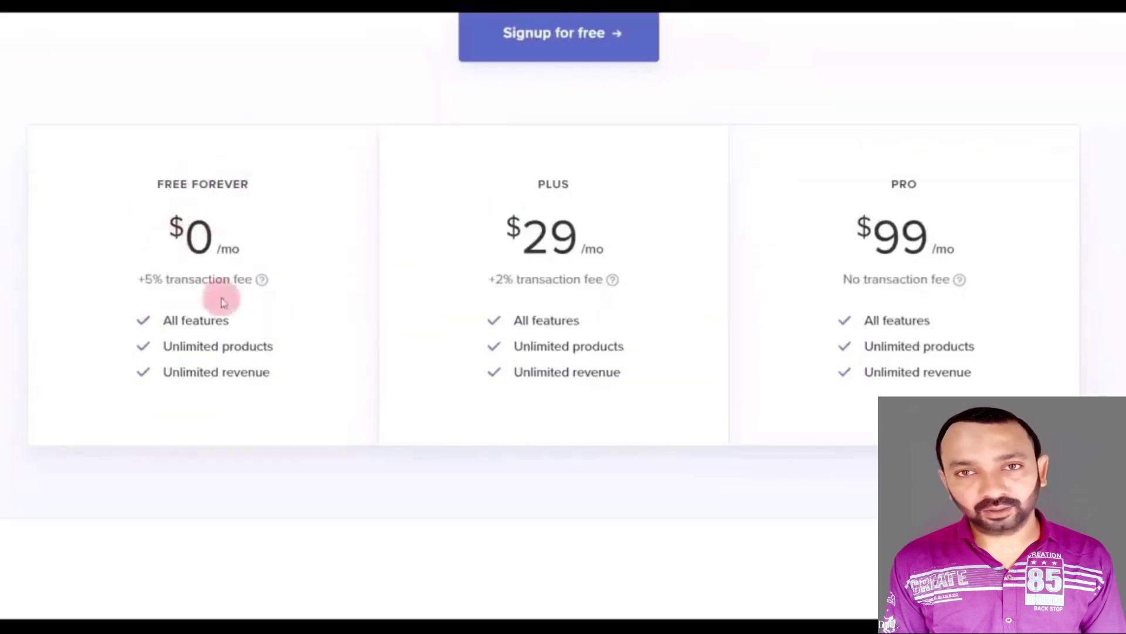
pyautogui.moveTo(156, 320); pyautogui.dragTo(223, 320)
pyautogui.moveTo(164, 354); pyautogui.dragTo(277, 352)
pyautogui.click(301, 352)
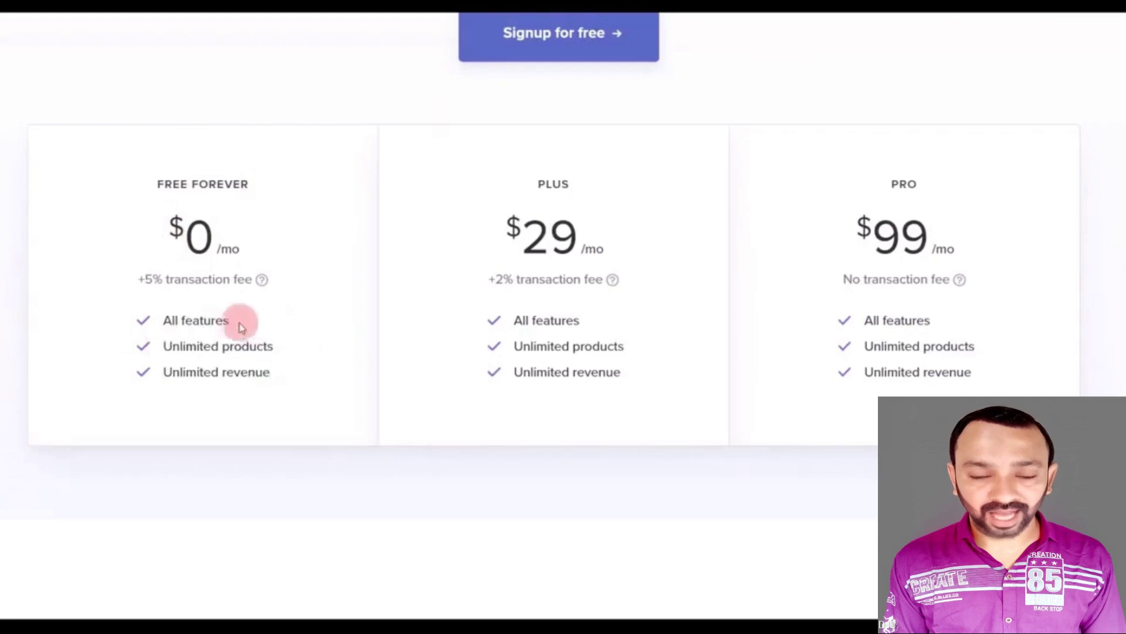
pyautogui.moveTo(139, 280); pyautogui.dragTo(251, 279)
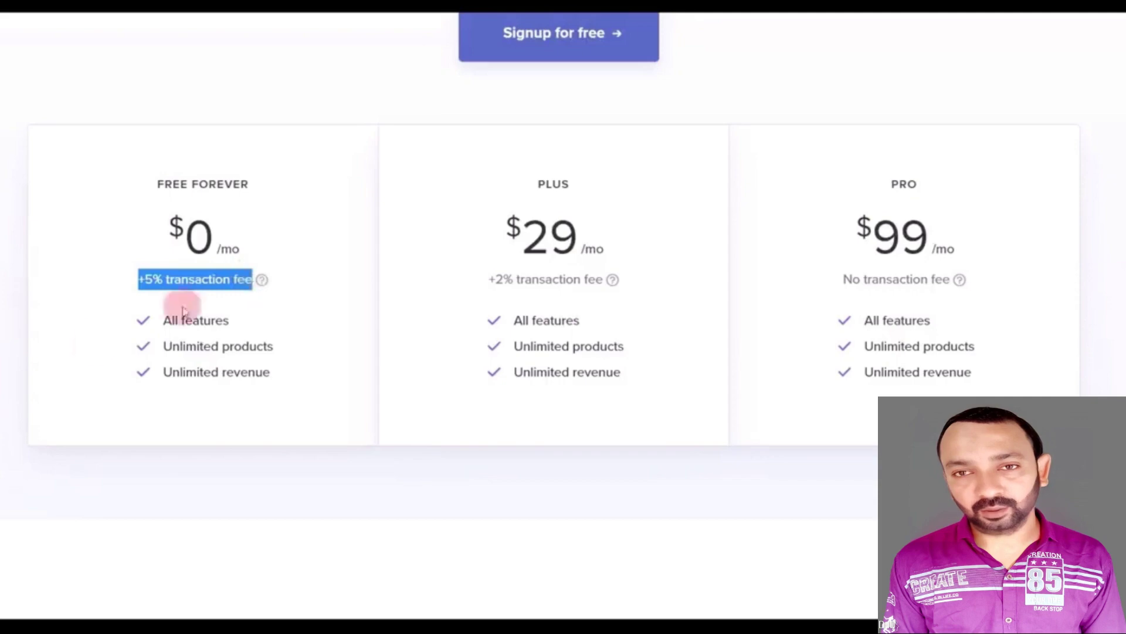
# Open Payhip's free account sign-up form and read its introduction.
pyautogui.scroll(4, 176, 325)
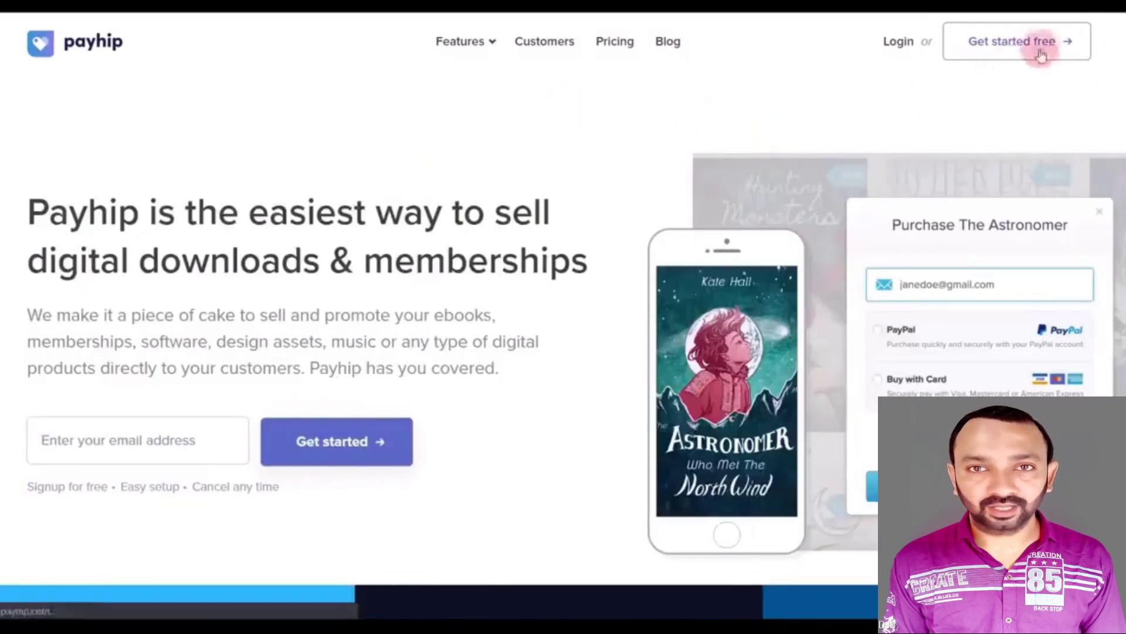
pyautogui.click(986, 54)
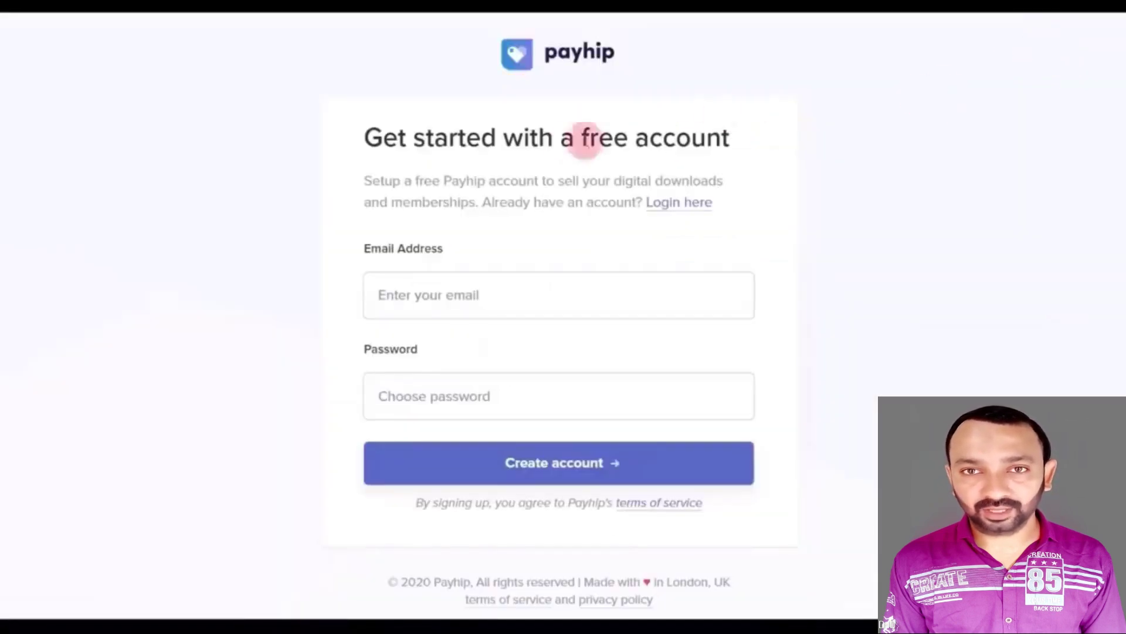
pyautogui.moveTo(365, 141); pyautogui.dragTo(628, 131)
pyautogui.moveTo(372, 179); pyautogui.dragTo(663, 180)
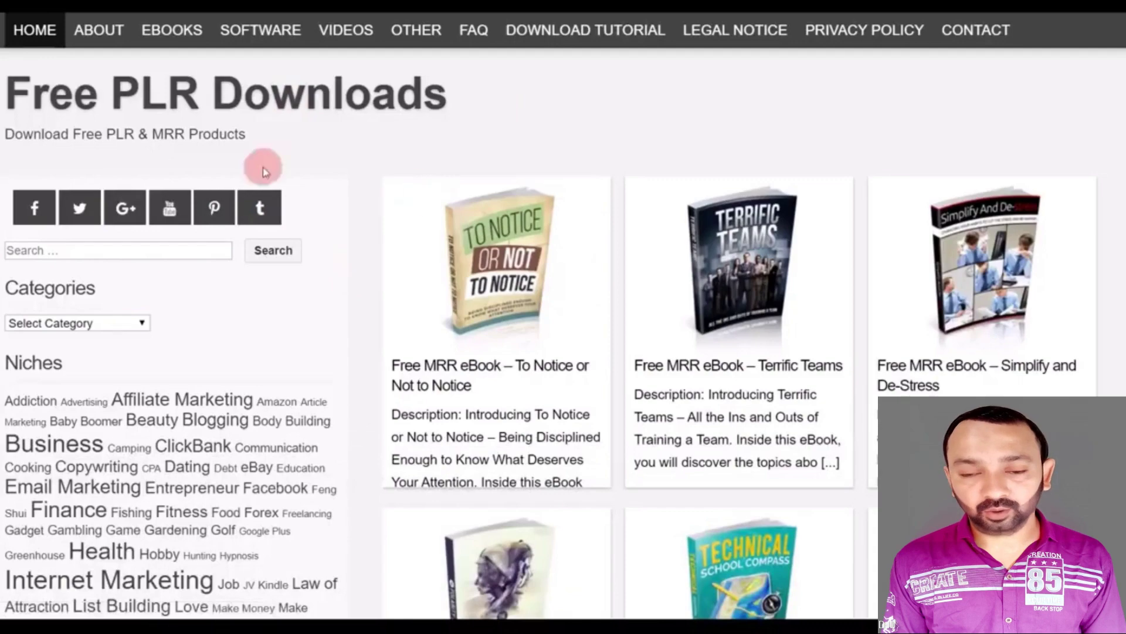
# Browse the categories, niches and free MRR eBooks on the Free PLR Downloads site.
pyautogui.scroll(-5, 328, 182)
pyautogui.scroll(3, 328, 179)
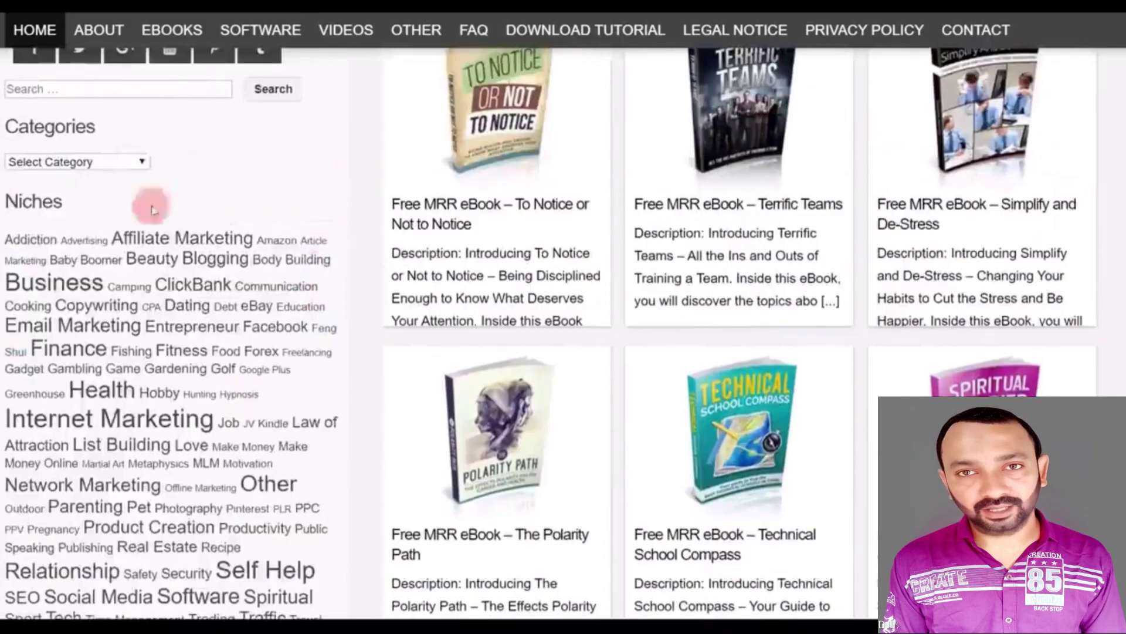
pyautogui.click(113, 164)
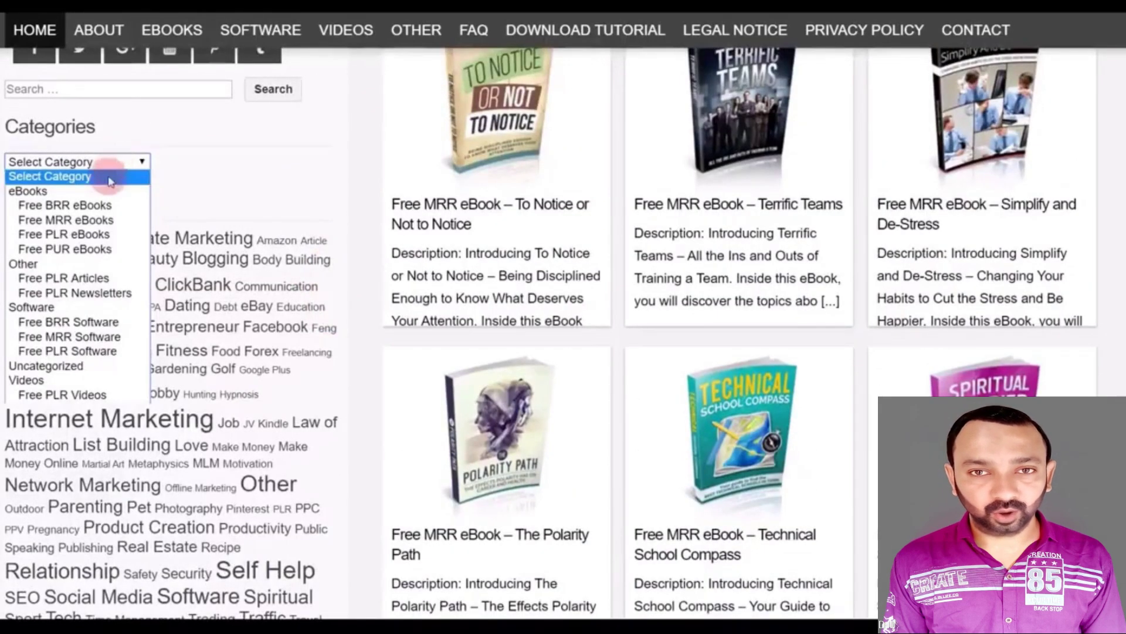
pyautogui.click(253, 171)
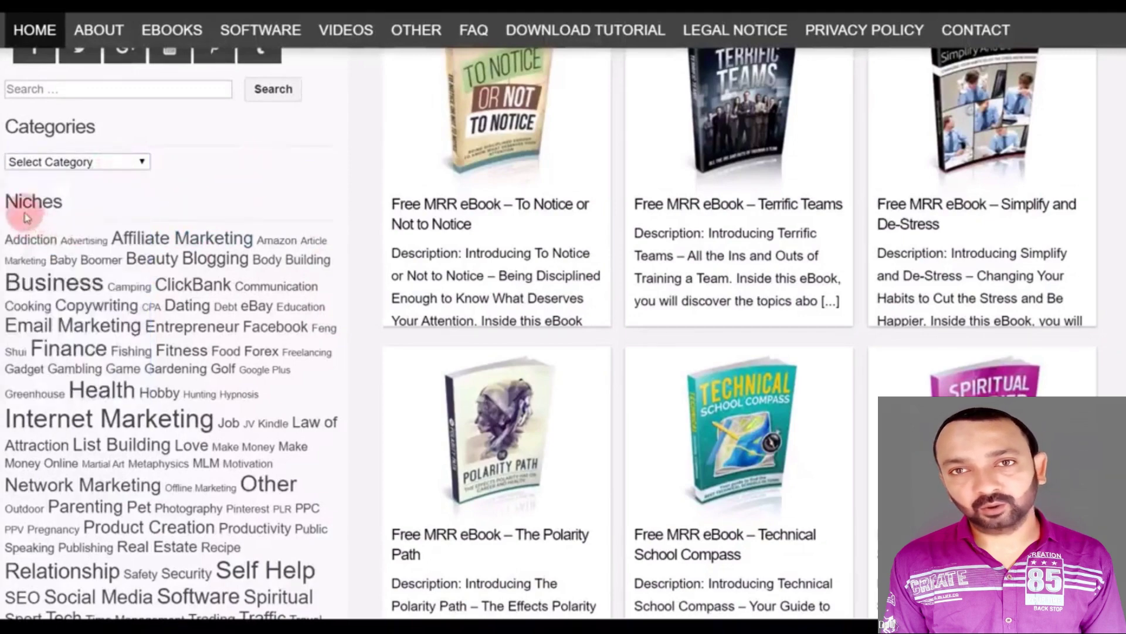
pyautogui.scroll(-2, 29, 213)
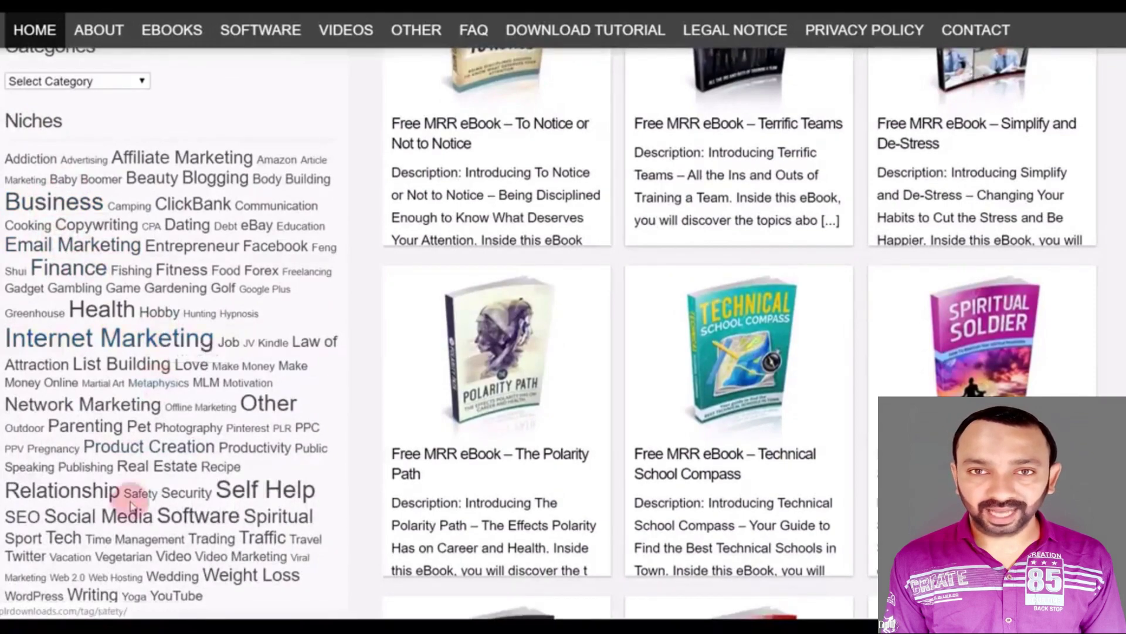
pyautogui.scroll(-4, 118, 496)
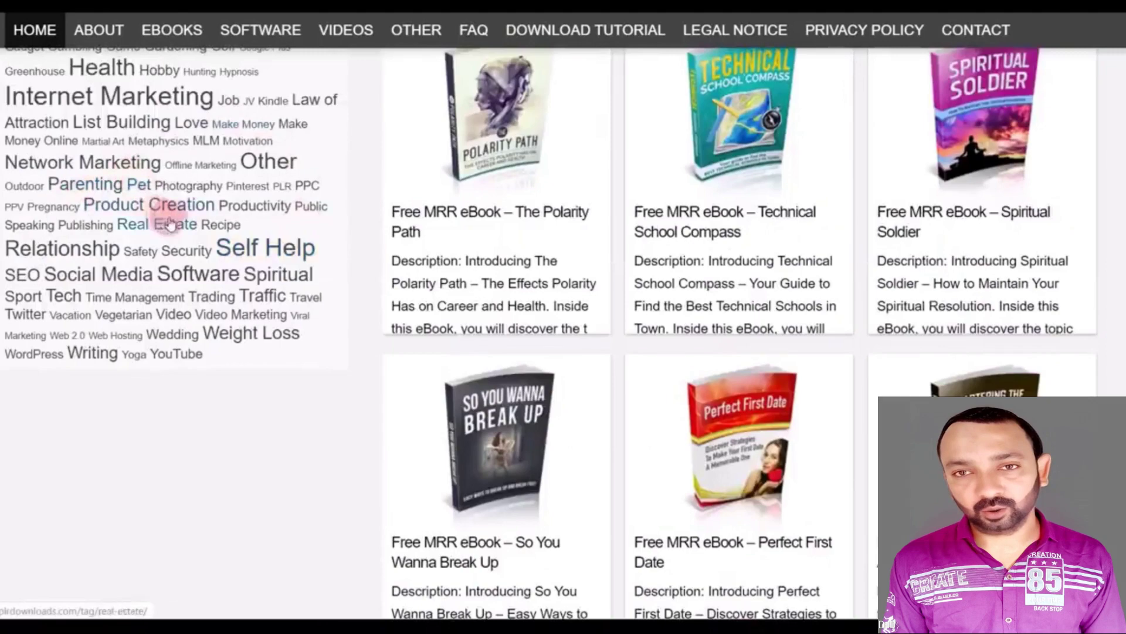
pyautogui.scroll(-5, 217, 221)
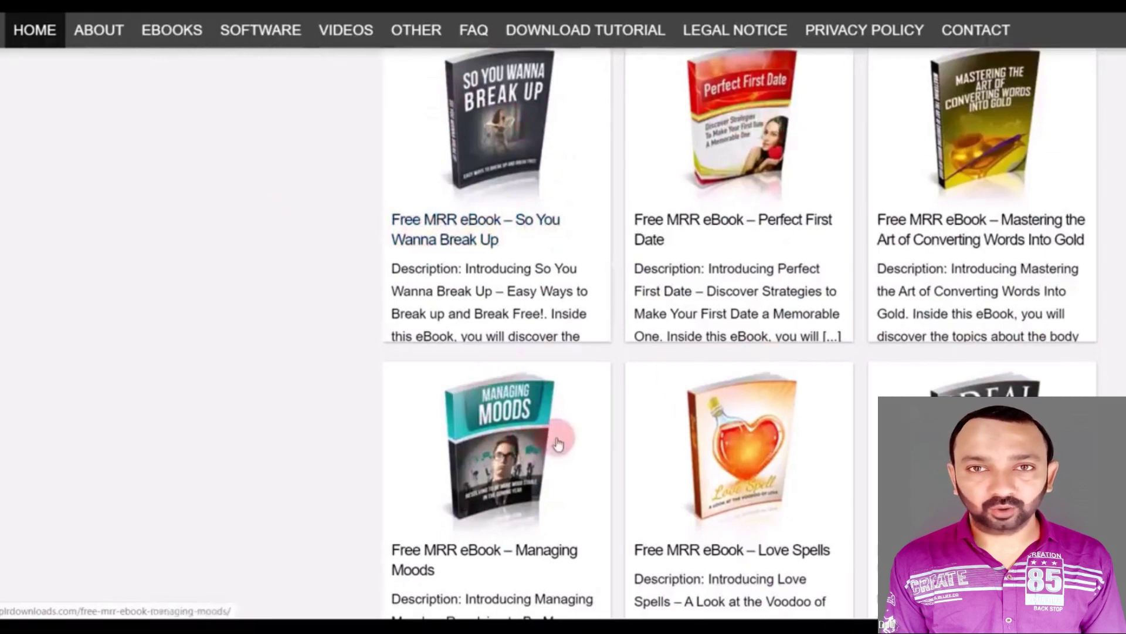
pyautogui.scroll(-3, 558, 442)
# Read the definitions of the PLR, MRR, BRR and GAR license types in the questions and answers.
pyautogui.scroll(-1, 558, 443)
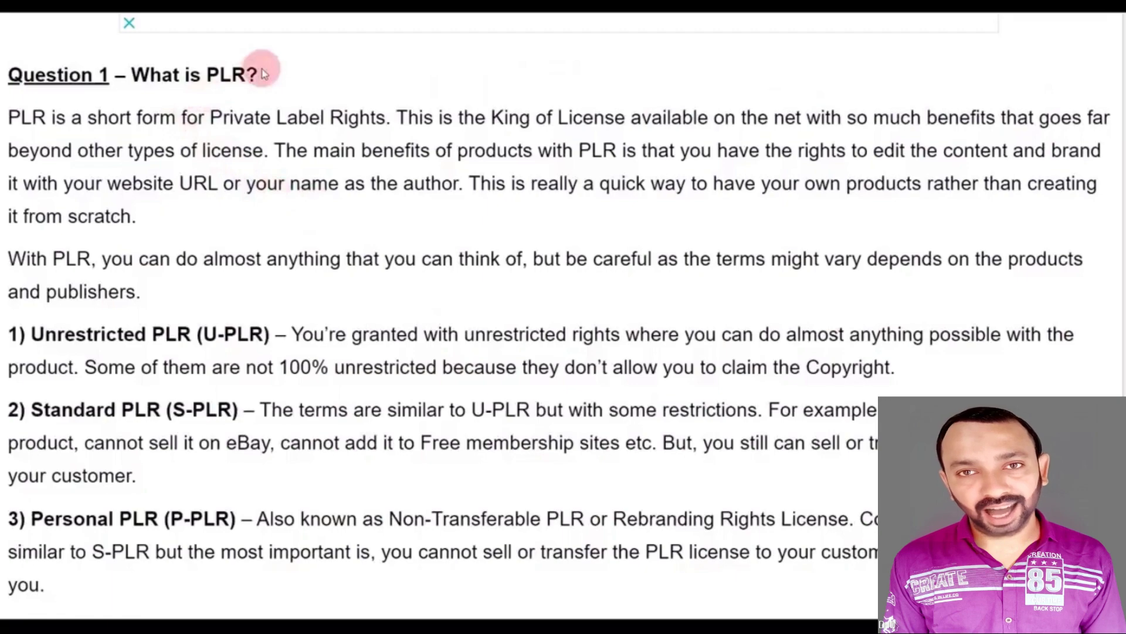
pyautogui.scroll(-12, 264, 105)
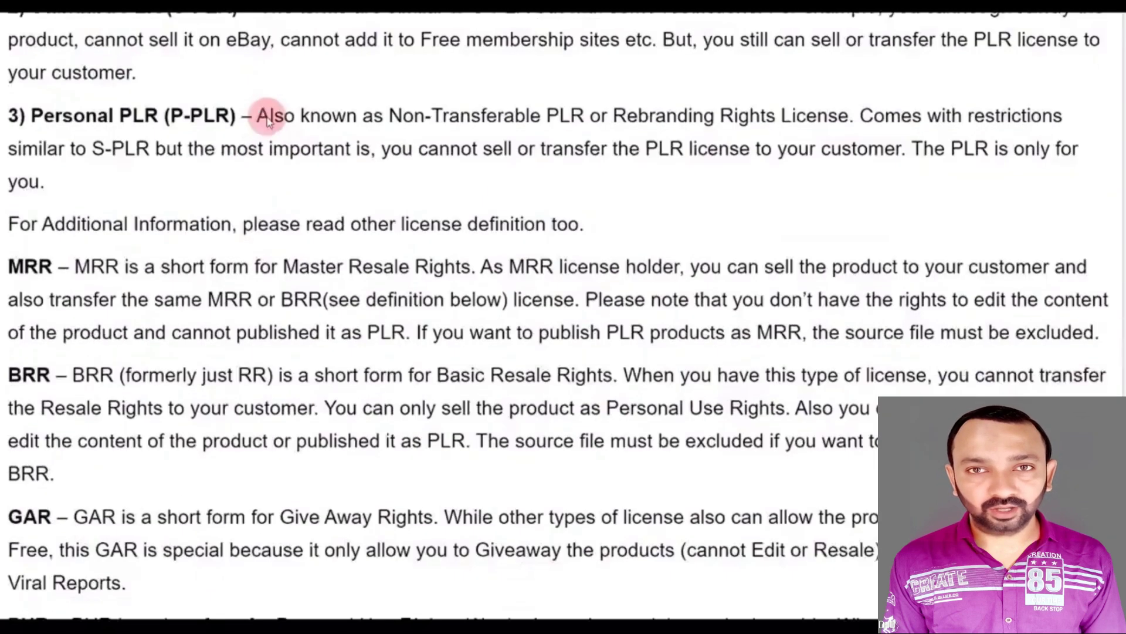
pyautogui.scroll(-7, 267, 123)
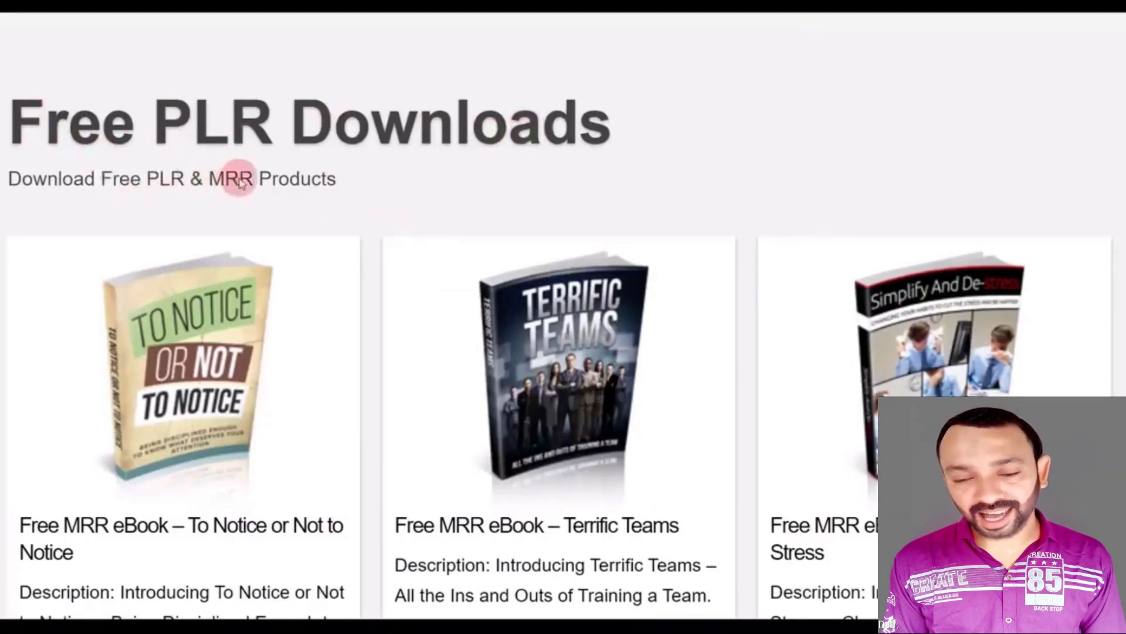
# Open the free MRR eBook "So You Wanna Break Up" from the Relationship niche on Free PLR Downloads.
pyautogui.scroll(-3, 323, 221)
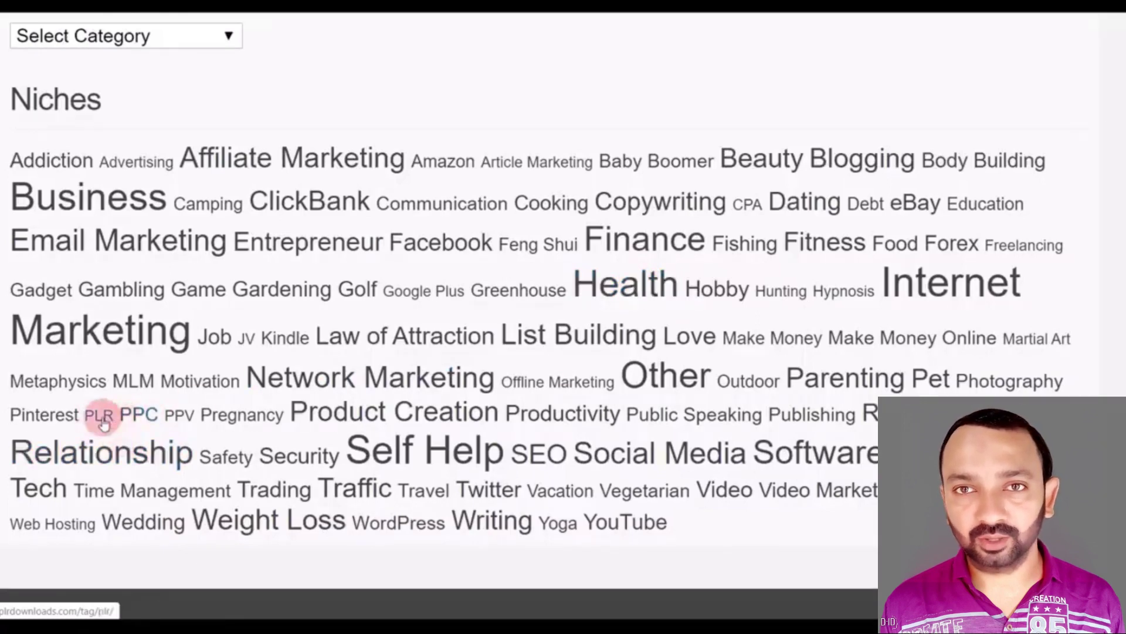
pyautogui.click(107, 450)
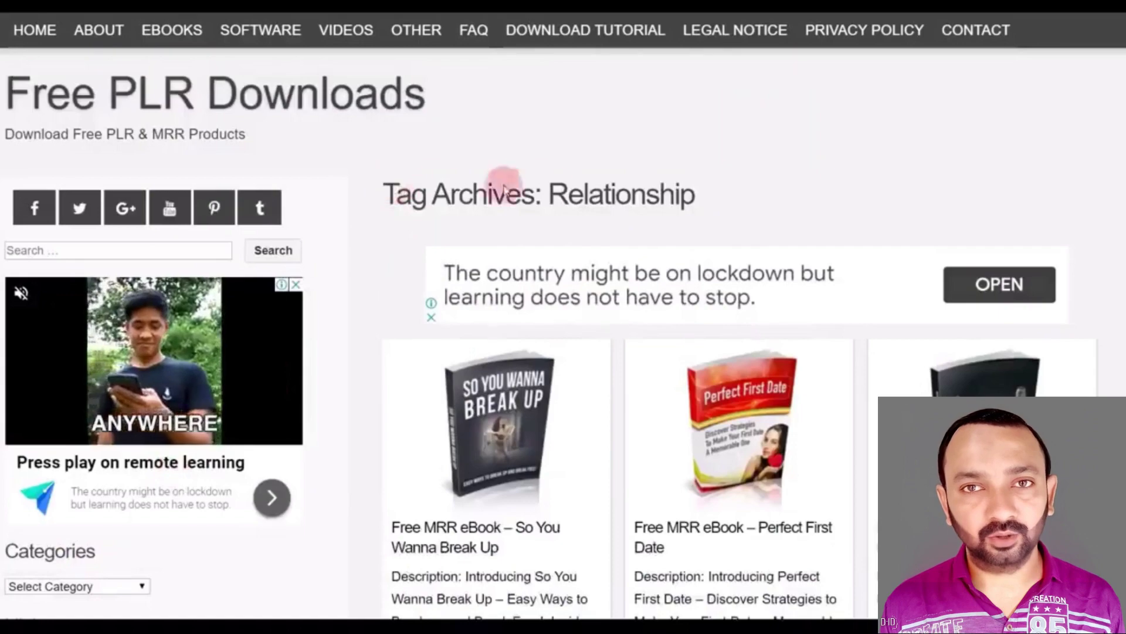
pyautogui.scroll(-8, 654, 201)
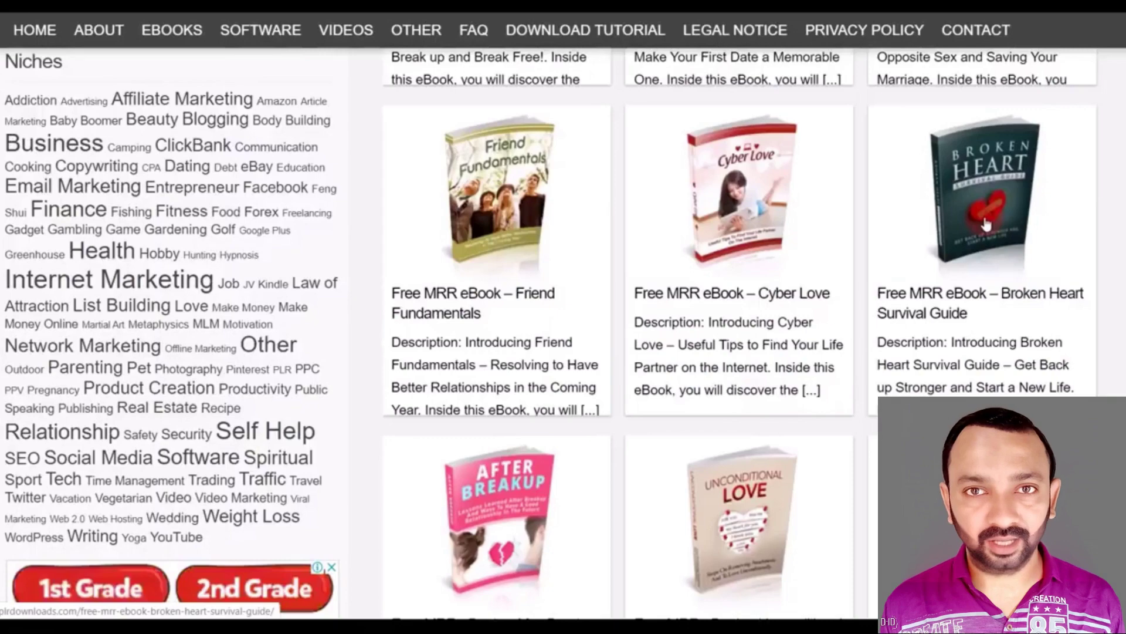
pyautogui.scroll(5, 557, 241)
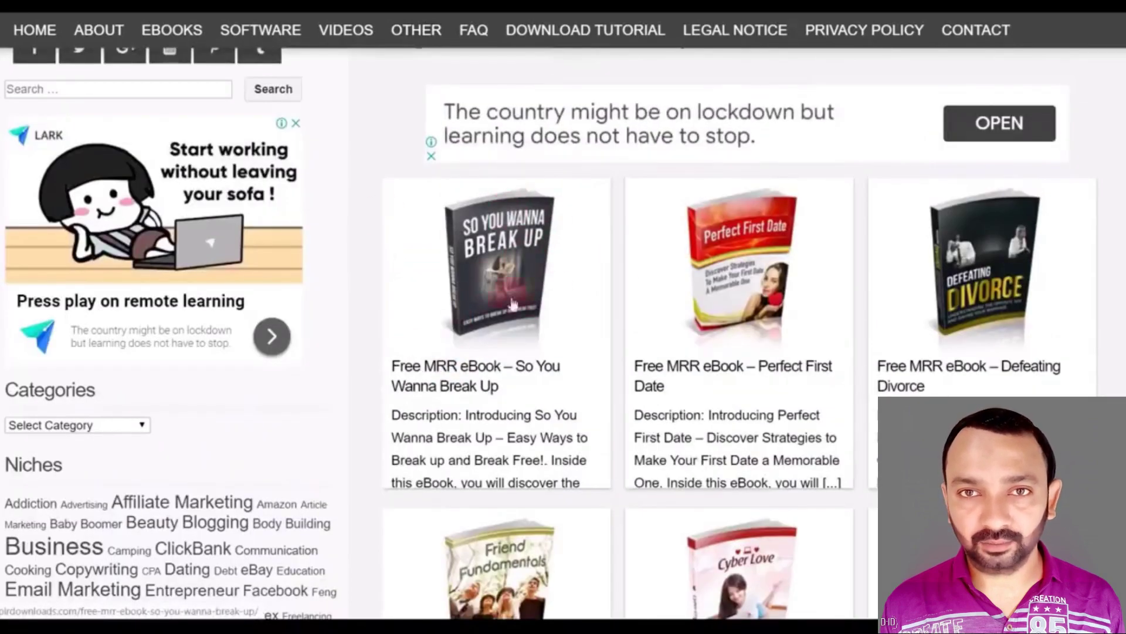
pyautogui.click(554, 217)
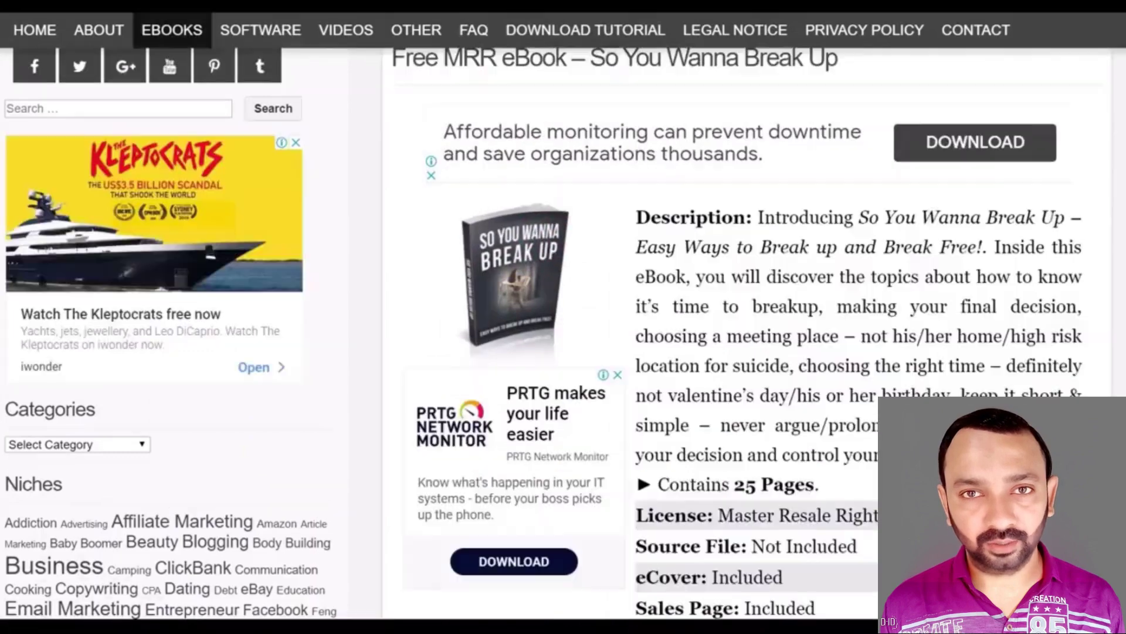
# Review the eBook's description, license, included materials and file size.
pyautogui.scroll(3, 598, 166)
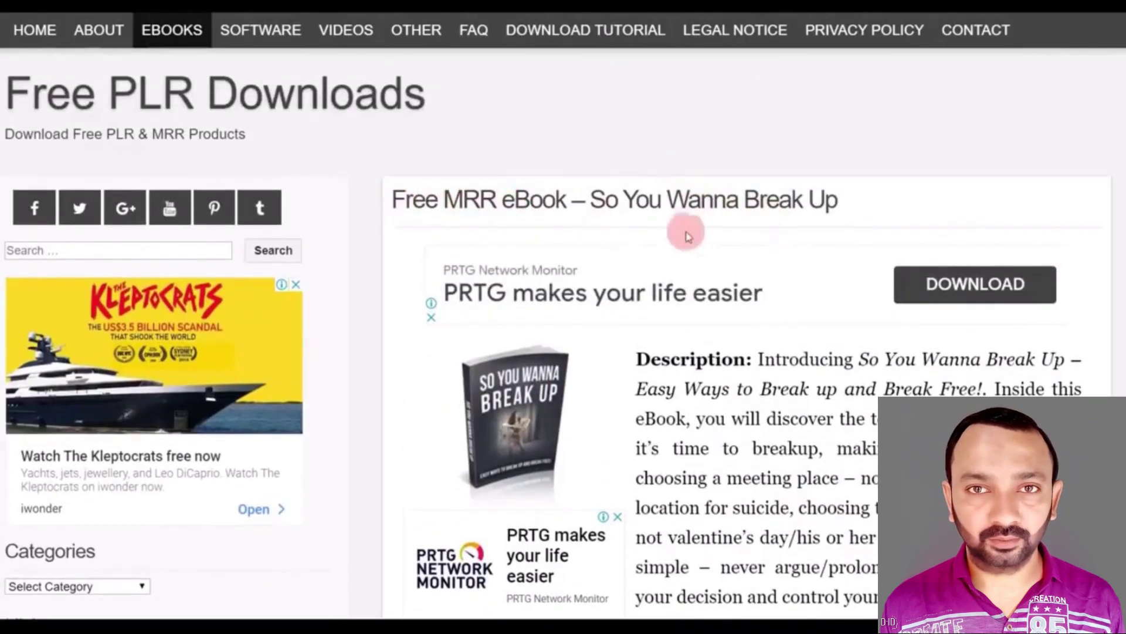
pyautogui.scroll(-4, 681, 238)
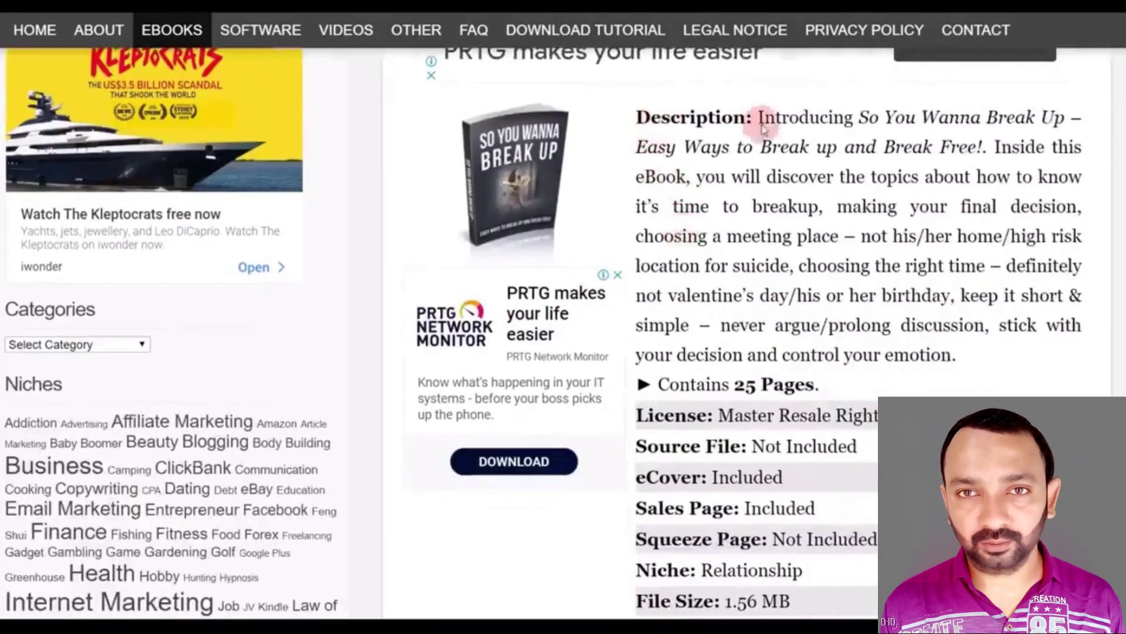
pyautogui.scroll(-3, 815, 252)
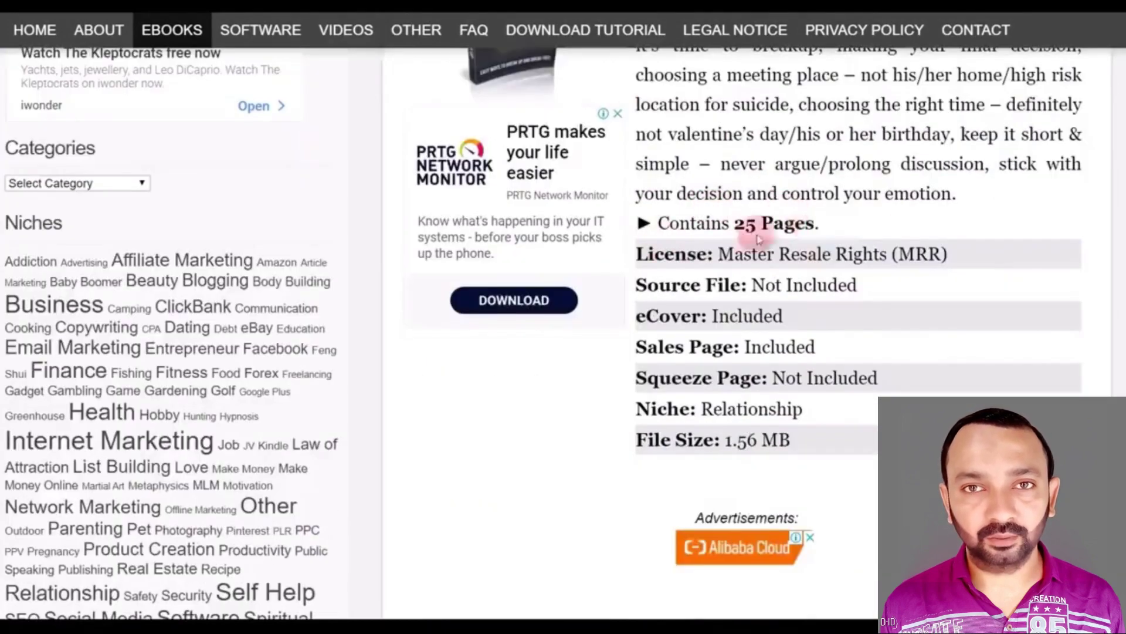
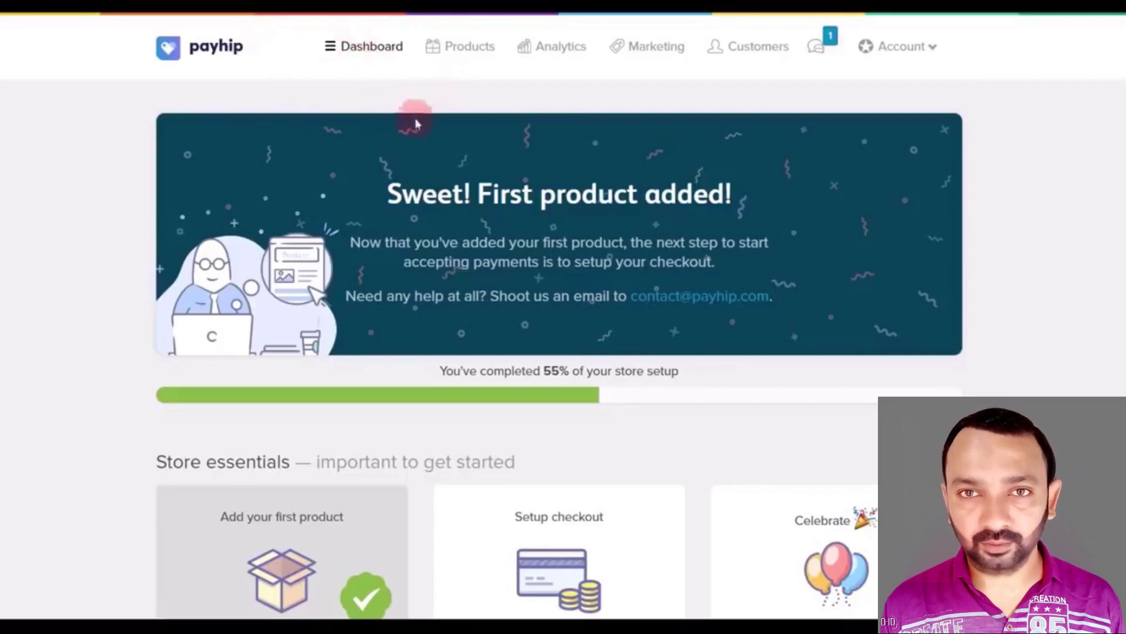
# Switch to the Payhip dashboard and start adding a new product of the digital type.
pyautogui.scroll(-3, 736, 262)
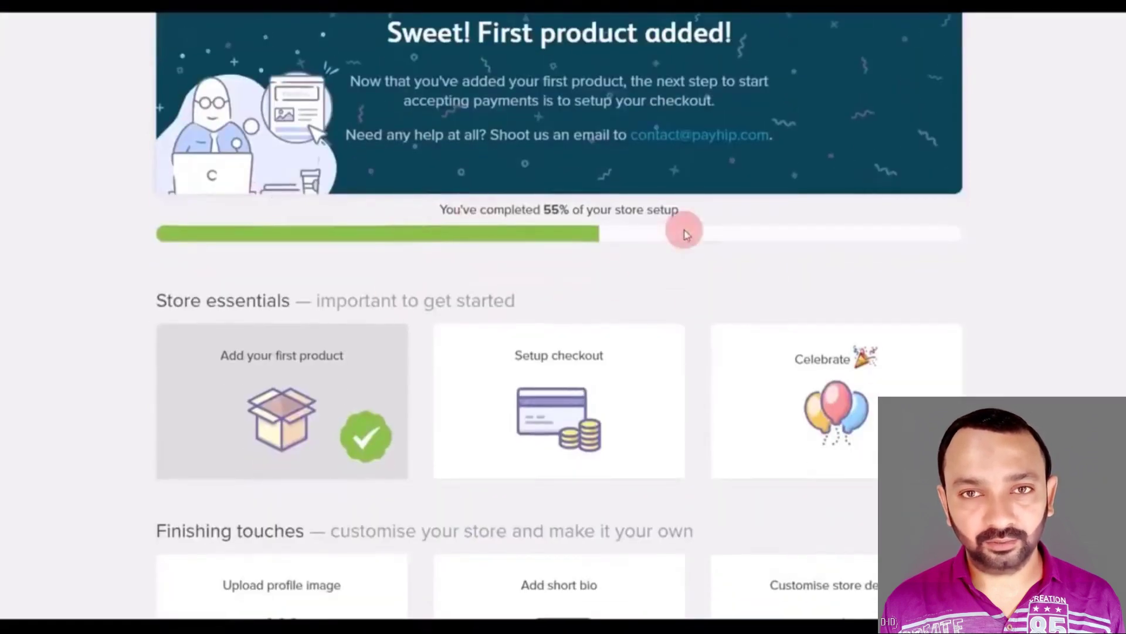
pyautogui.scroll(3, 686, 234)
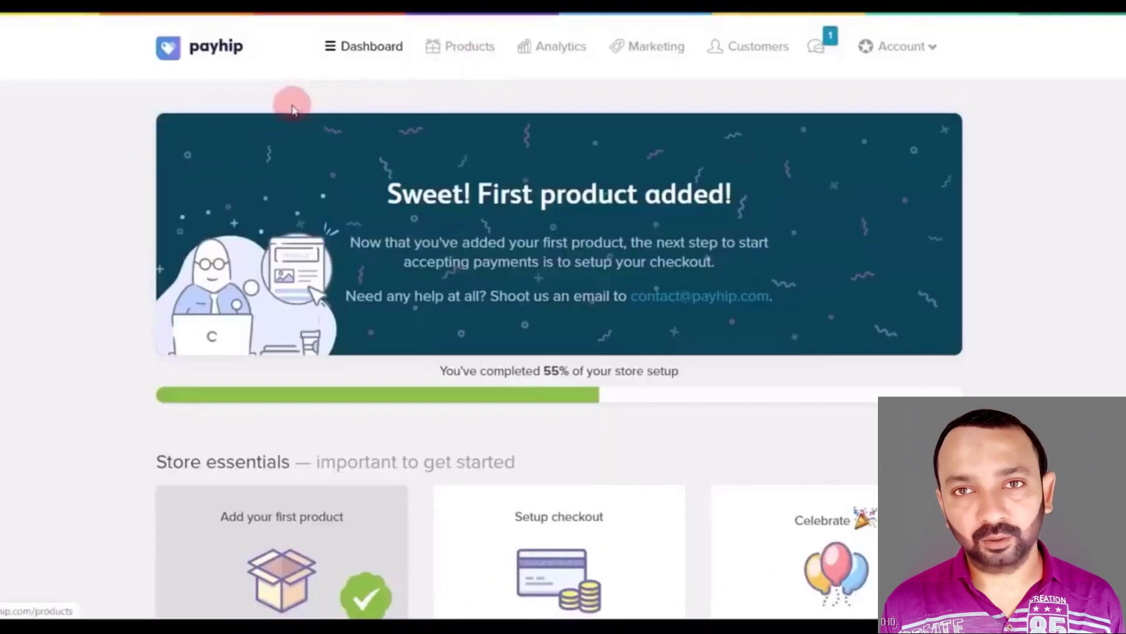
pyautogui.click(472, 52)
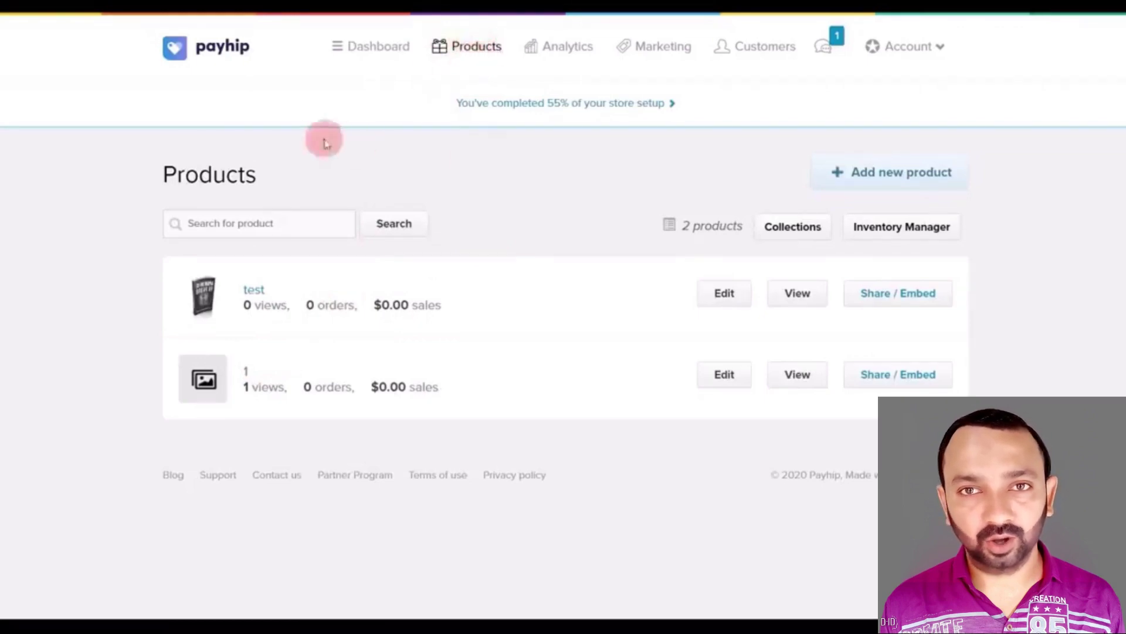
pyautogui.click(909, 170)
pyautogui.moveTo(432, 159); pyautogui.dragTo(679, 158)
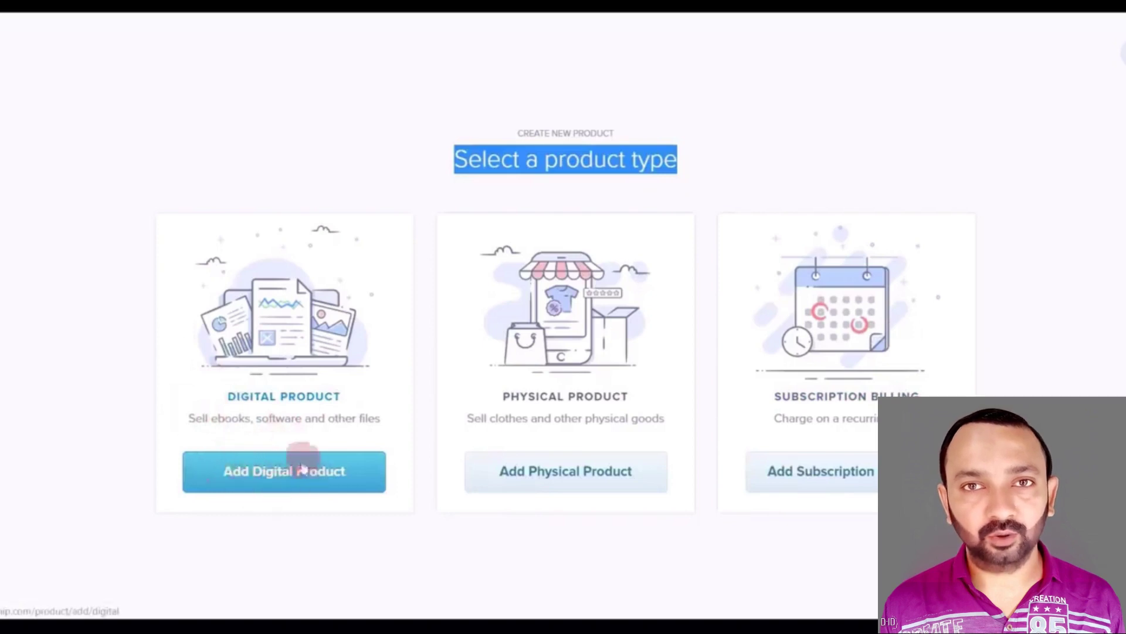
pyautogui.click(318, 486)
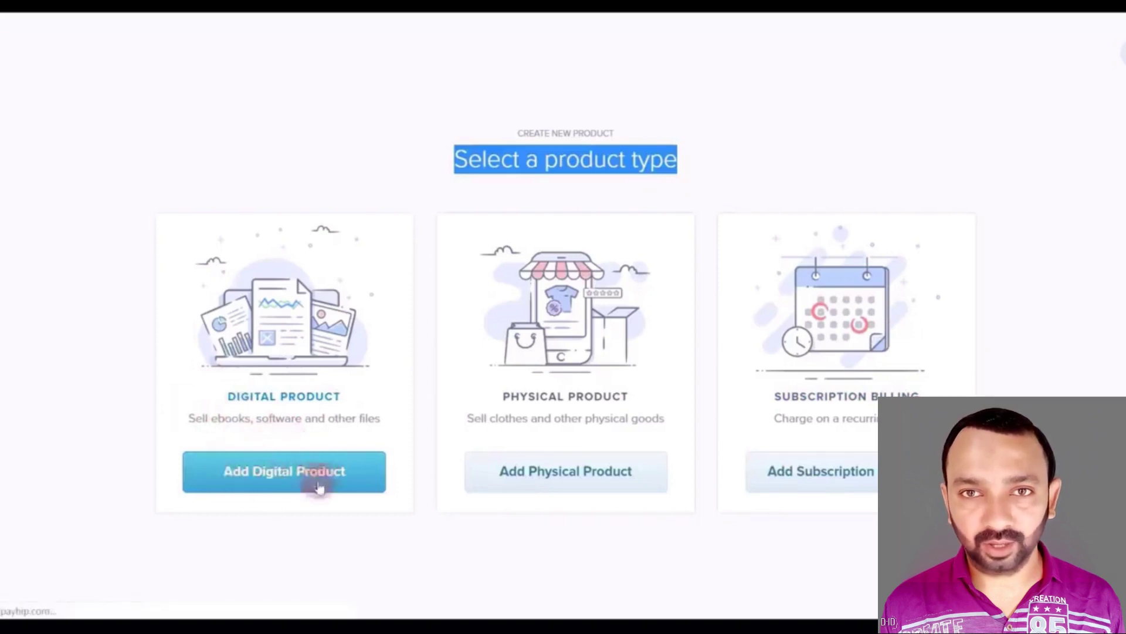
# Read the new digital product form's instructions on file upload, price, cover image and description, and check its fields against the eBook page.
pyautogui.moveTo(156, 164); pyautogui.dragTo(415, 160)
pyautogui.moveTo(157, 202); pyautogui.dragTo(514, 198)
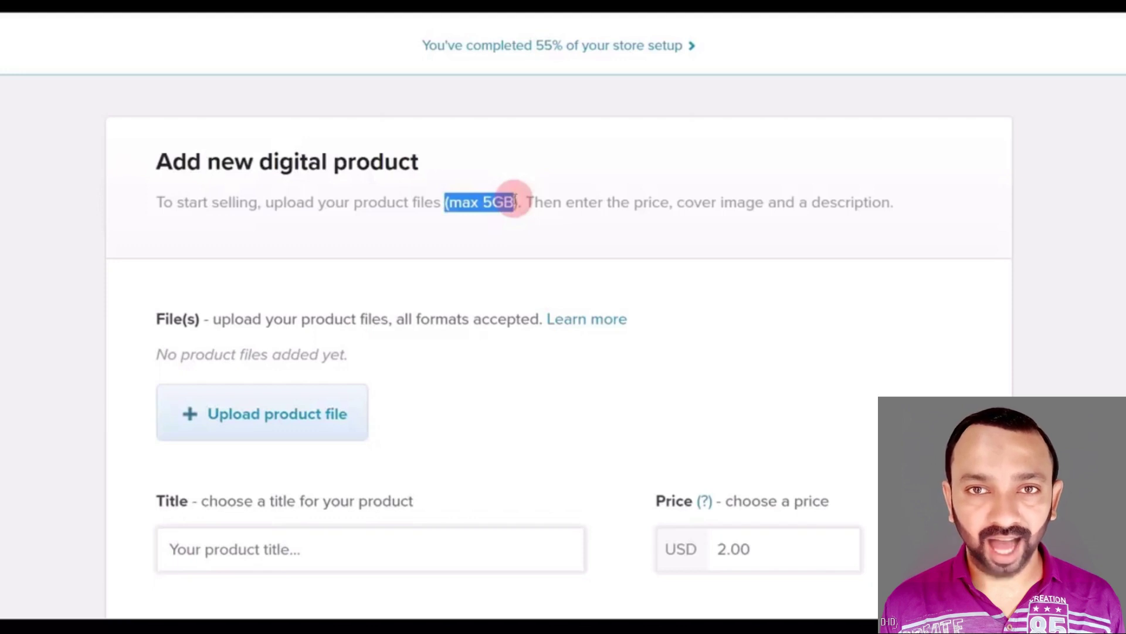
pyautogui.click(646, 199)
pyautogui.moveTo(566, 203); pyautogui.dragTo(855, 201)
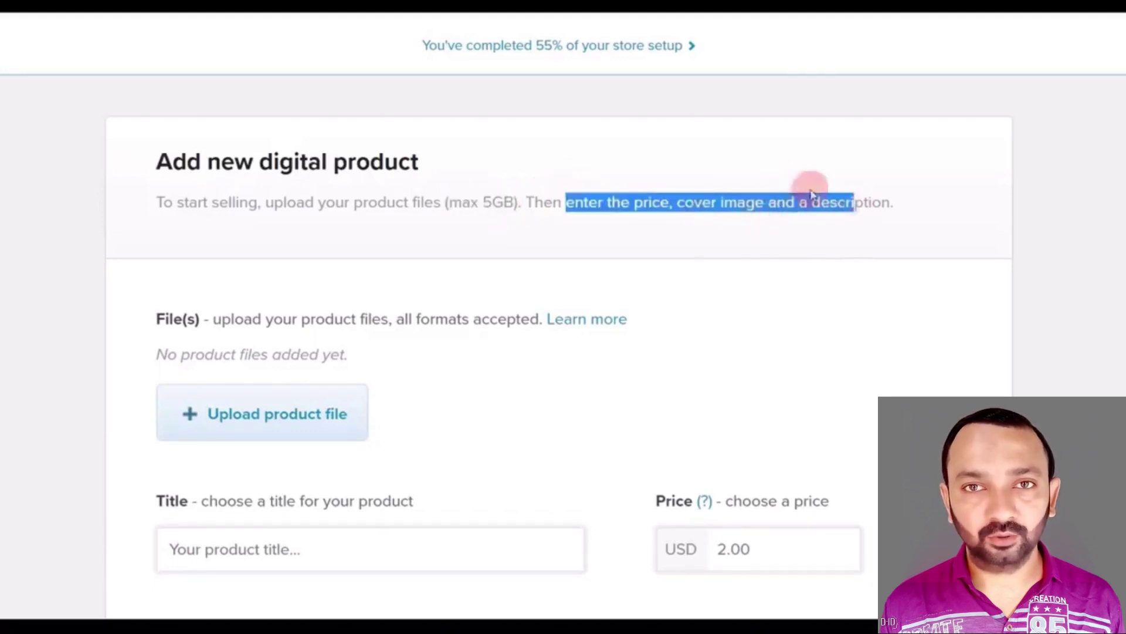
pyautogui.click(718, 226)
pyautogui.scroll(-2, 369, 289)
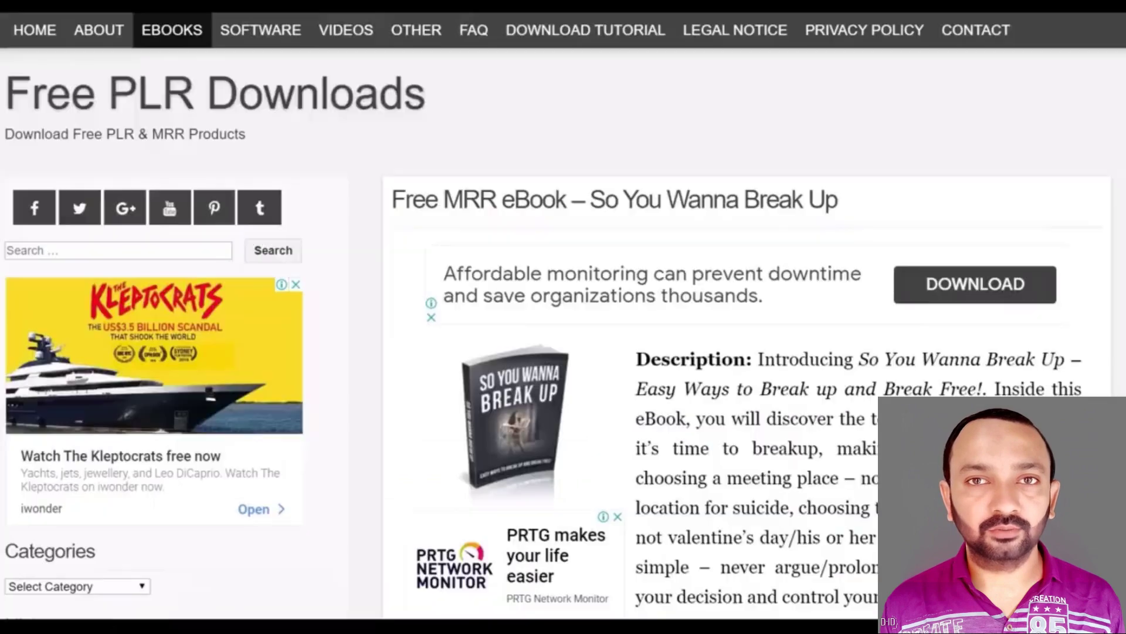
pyautogui.scroll(-2, 517, 246)
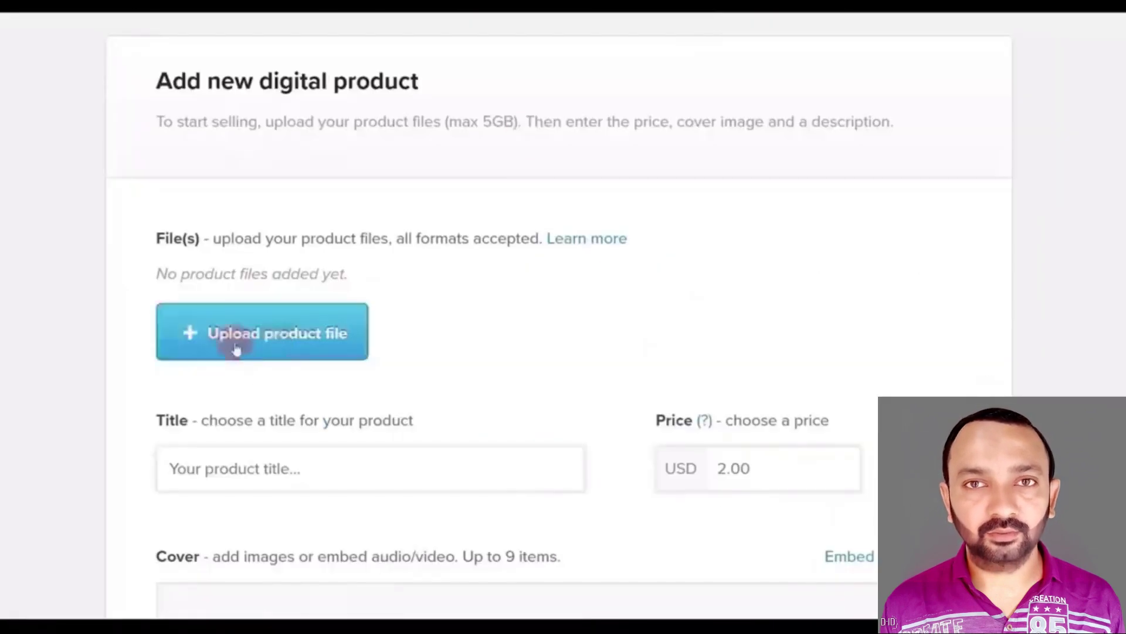
# Upload the PDF "Ultimate Guide - So You Wanna Break Up" from the Desktop as the product file.
pyautogui.scroll(2, 305, 273)
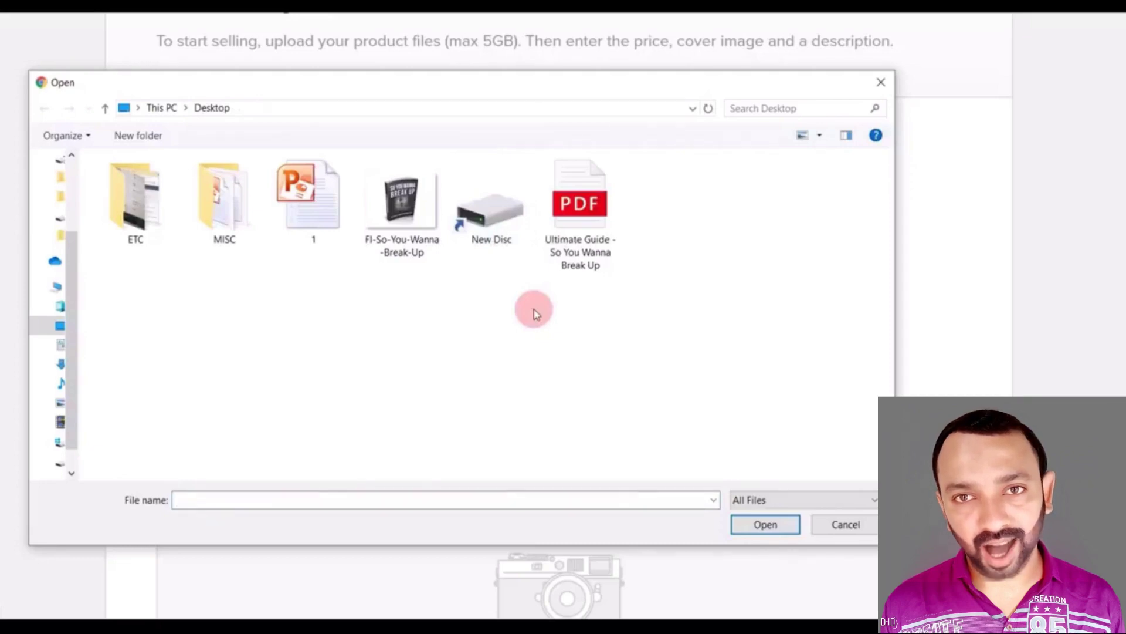
pyautogui.click(575, 205)
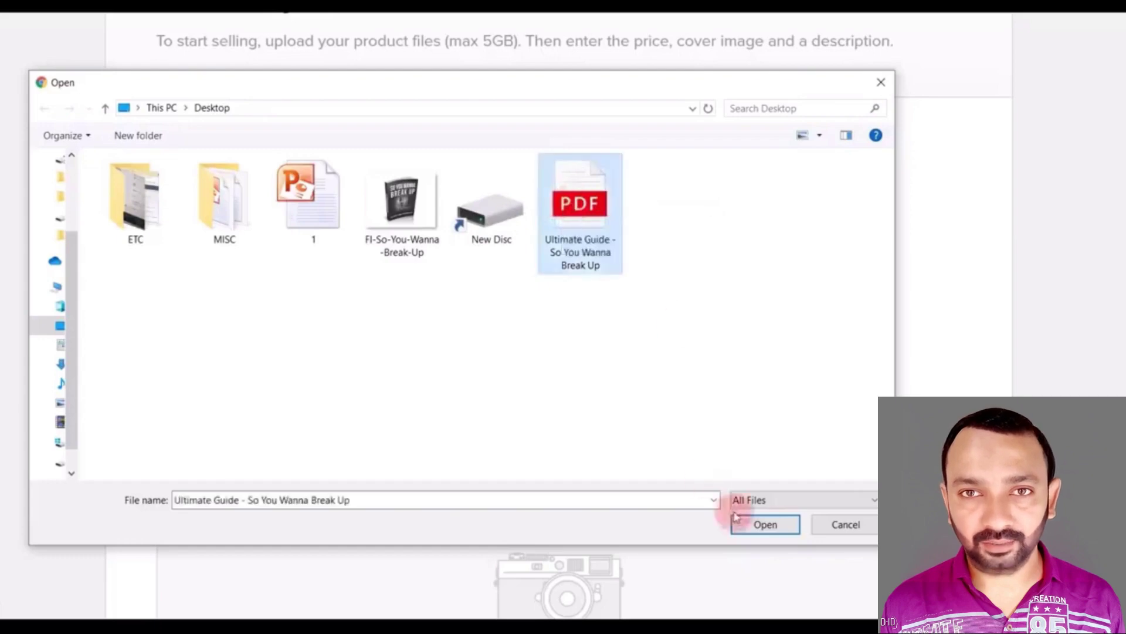
pyautogui.click(757, 524)
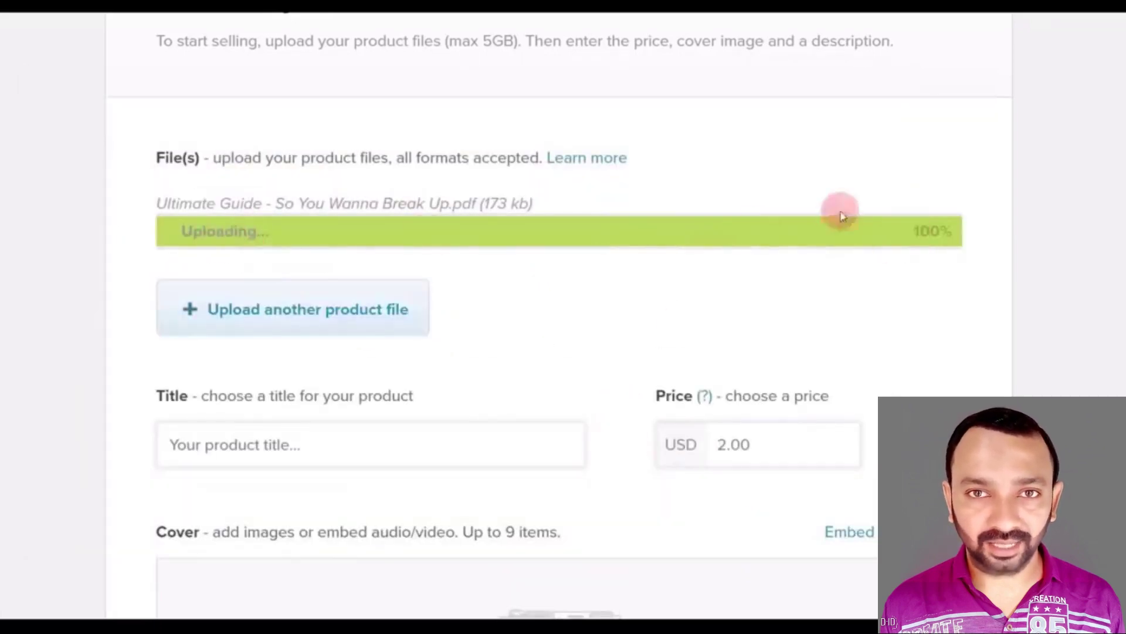
pyautogui.moveTo(157, 199); pyautogui.dragTo(461, 196)
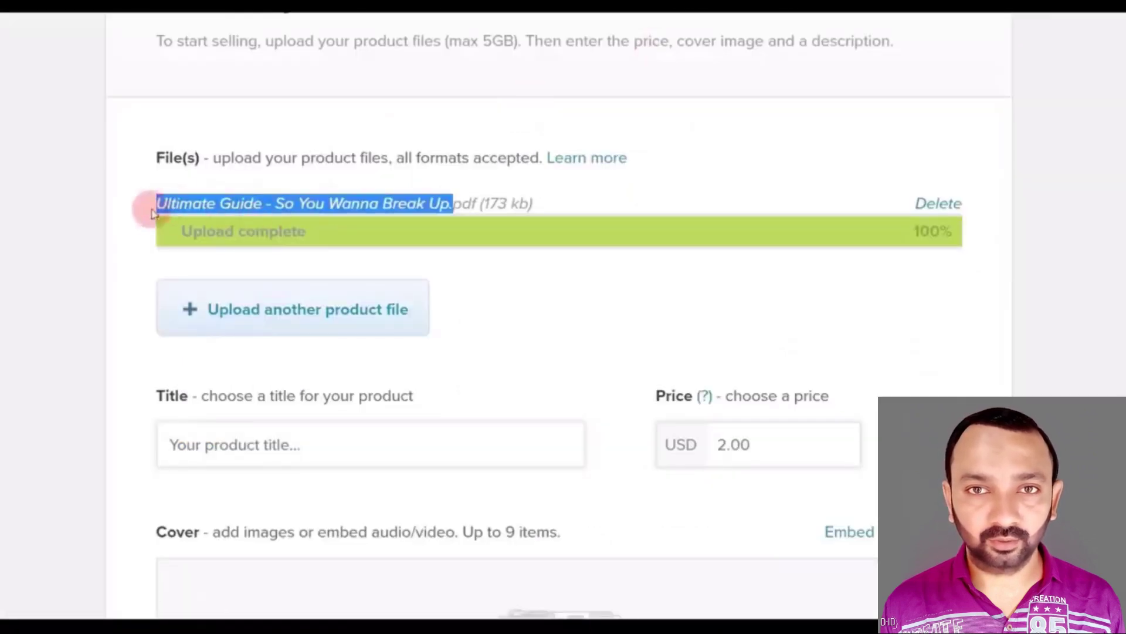
pyautogui.click(164, 228)
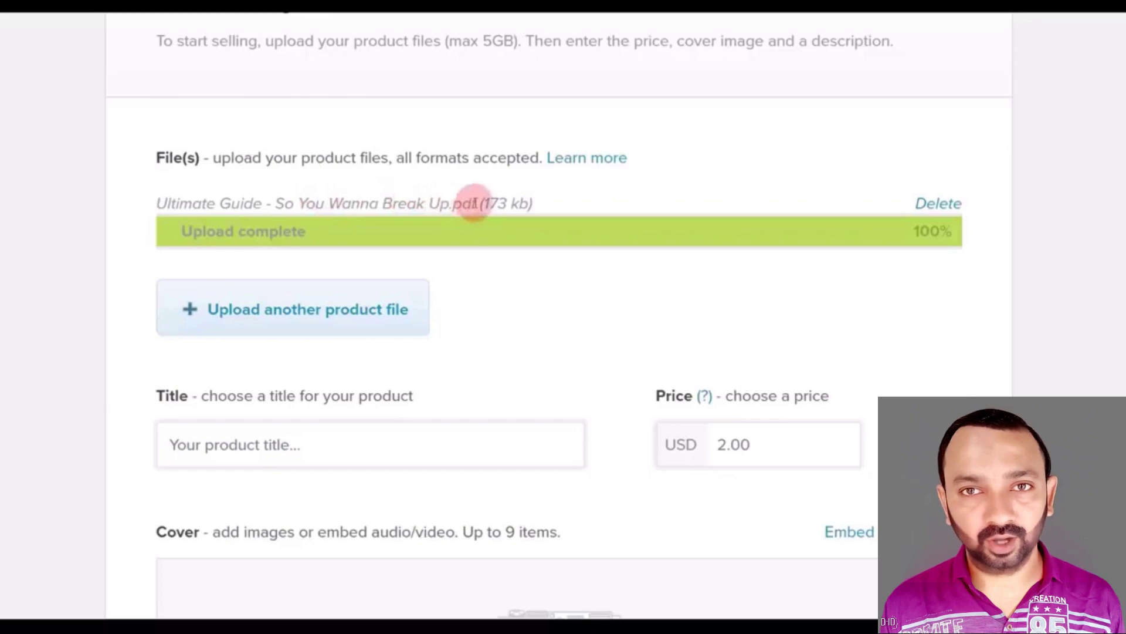
pyautogui.click(578, 14)
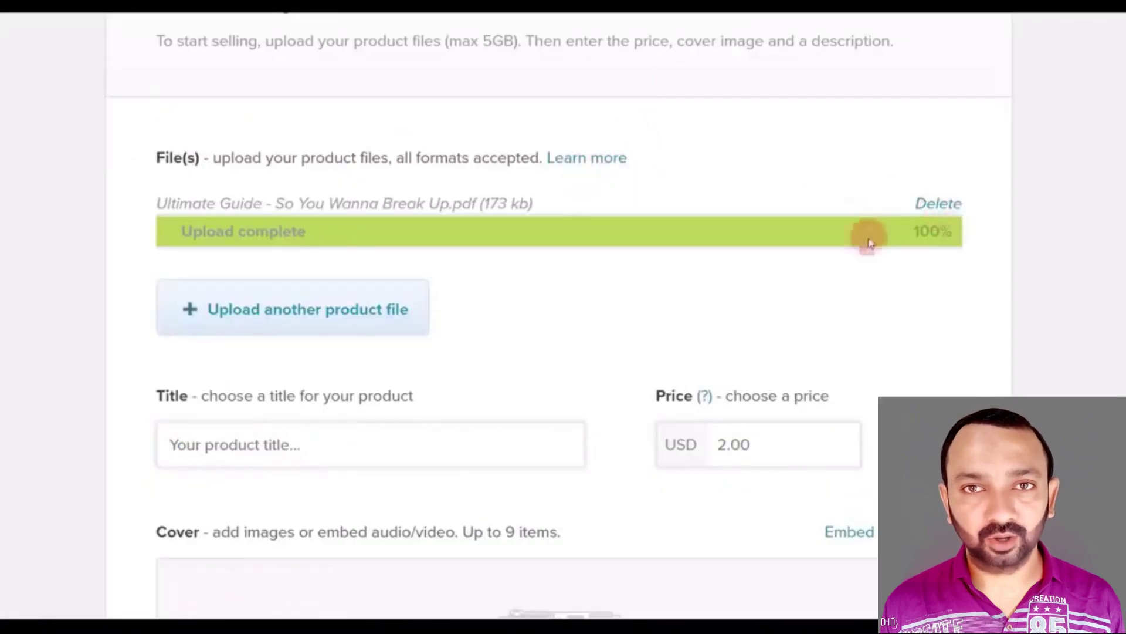
# Set the product title to "Ultimate Guide - So You Wanna Break UP" and the price to 5 USD.
pyautogui.scroll(-3, 559, 251)
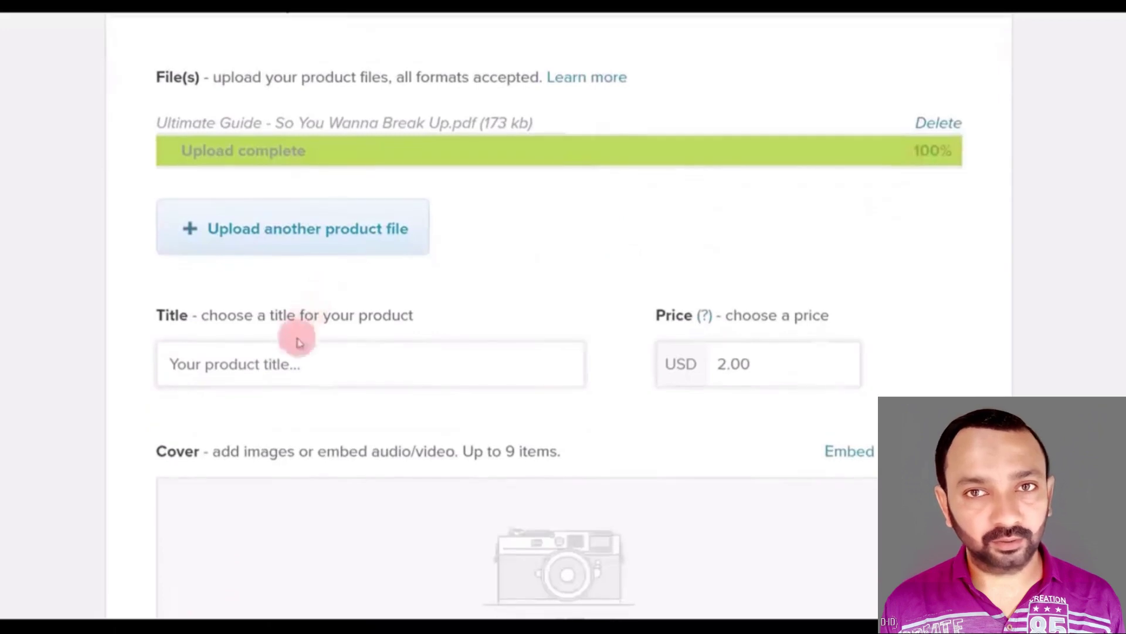
pyautogui.click(291, 356)
pyautogui.write('Ultimate Guide - ')
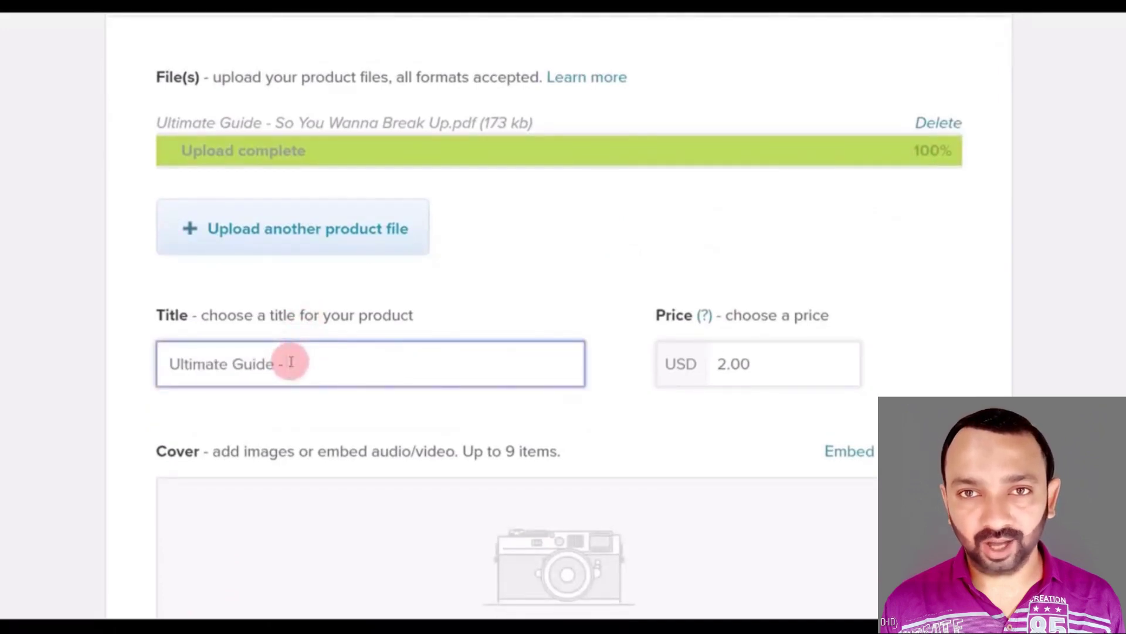
pyautogui.write('So You Wanna Break UP')
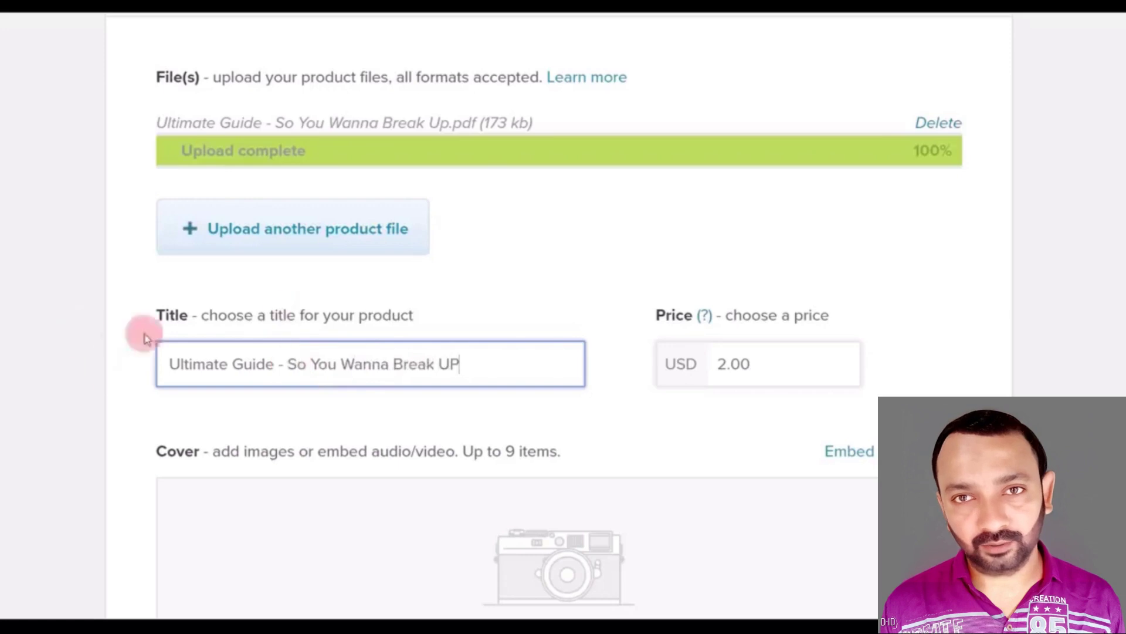
pyautogui.click(758, 358)
pyautogui.write('5')
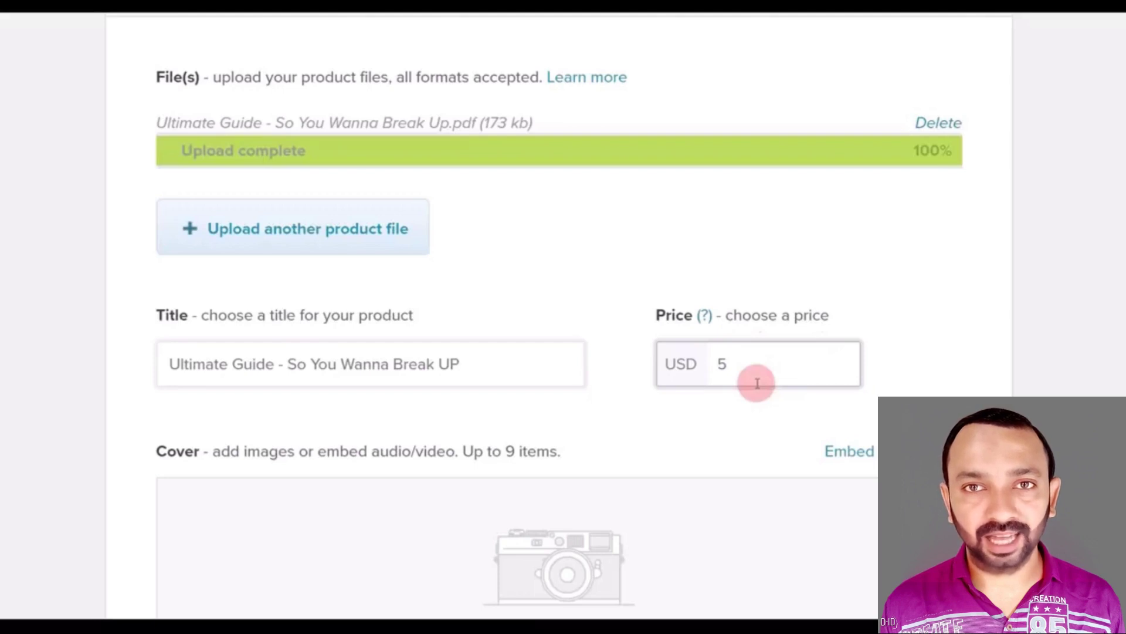
pyautogui.scroll(3, 413, 335)
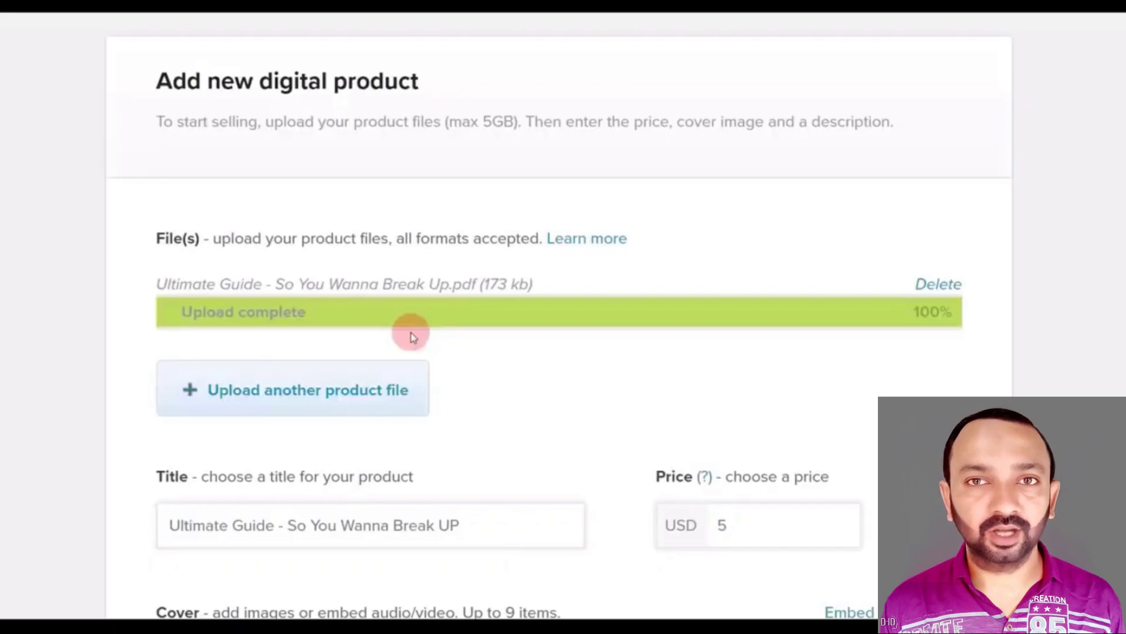
pyautogui.scroll(-4, 469, 335)
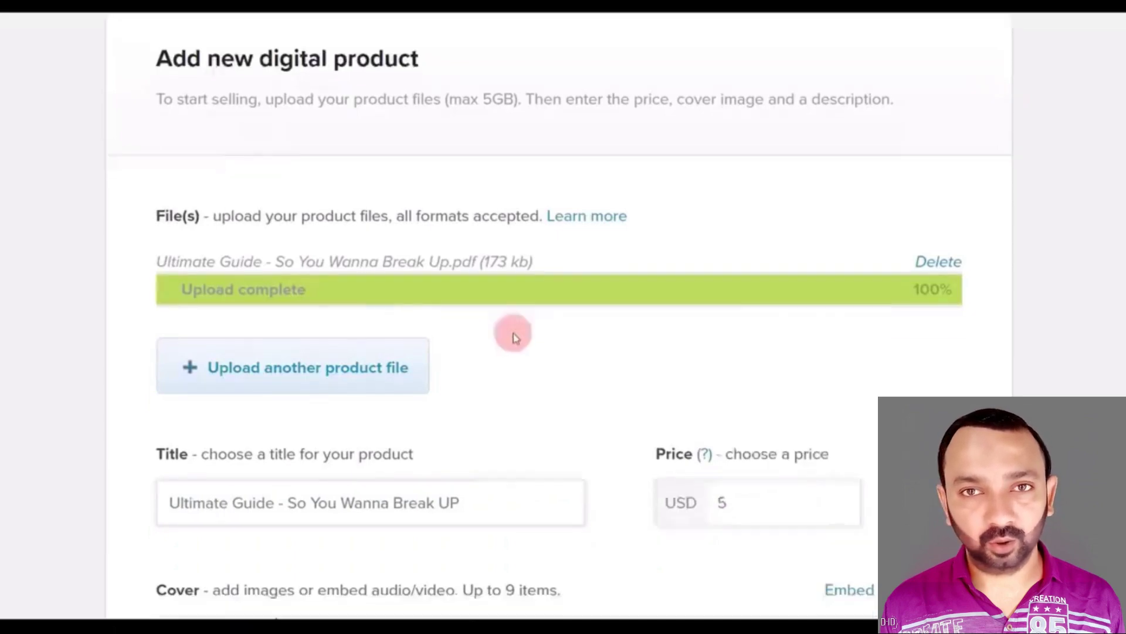
pyautogui.scroll(-3, 663, 311)
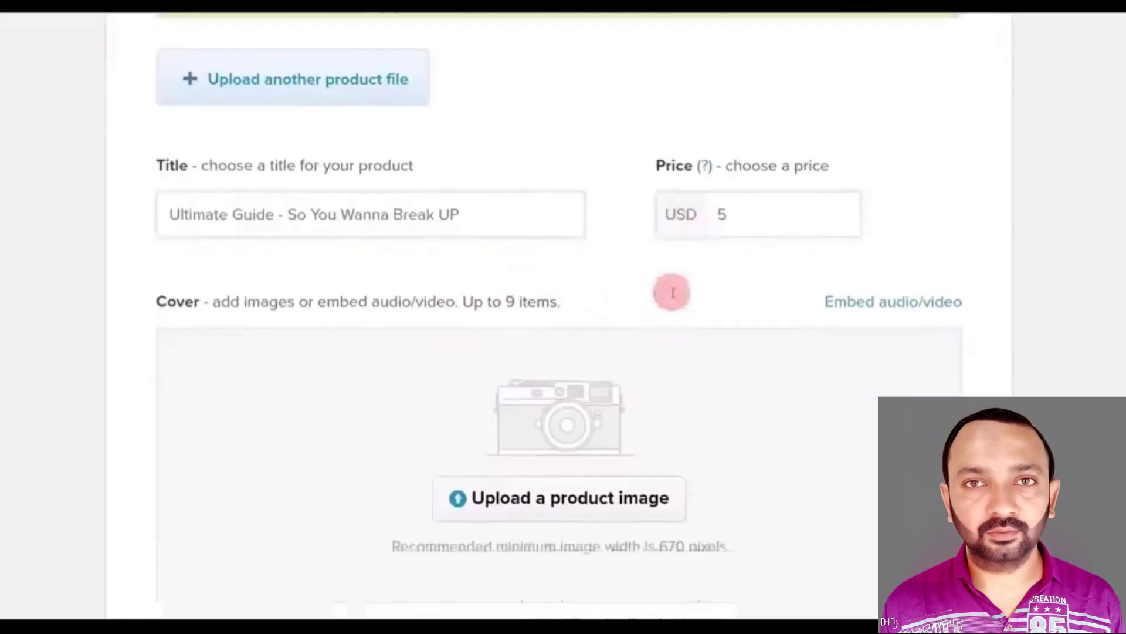
pyautogui.moveTo(167, 212); pyautogui.dragTo(501, 211)
pyautogui.click(585, 183)
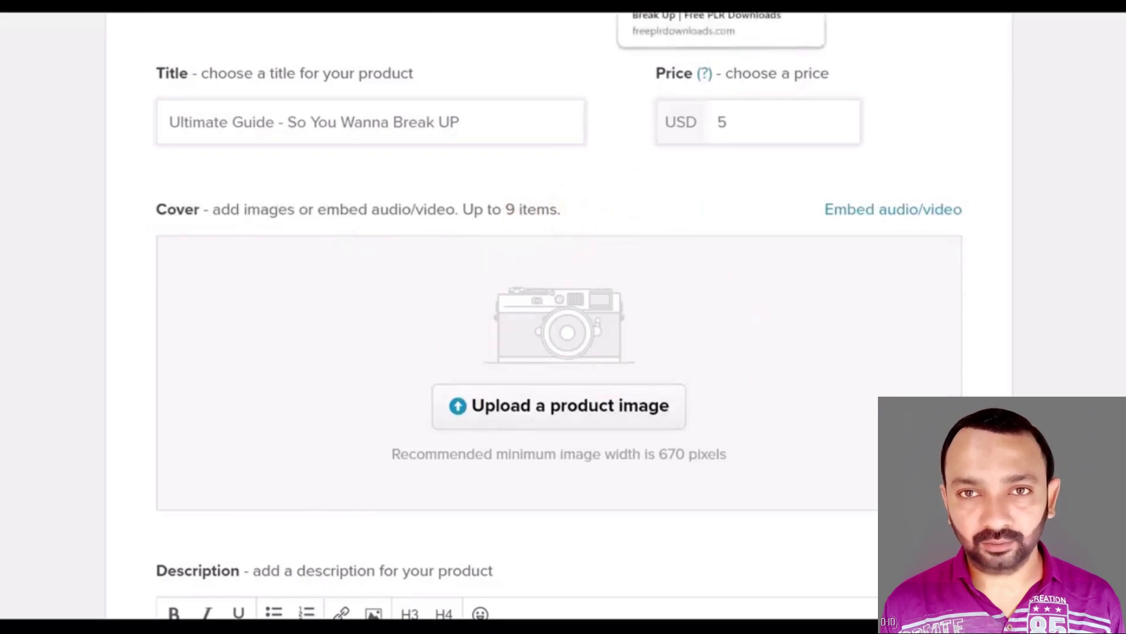
pyautogui.click(663, 6)
pyautogui.scroll(2, 443, 177)
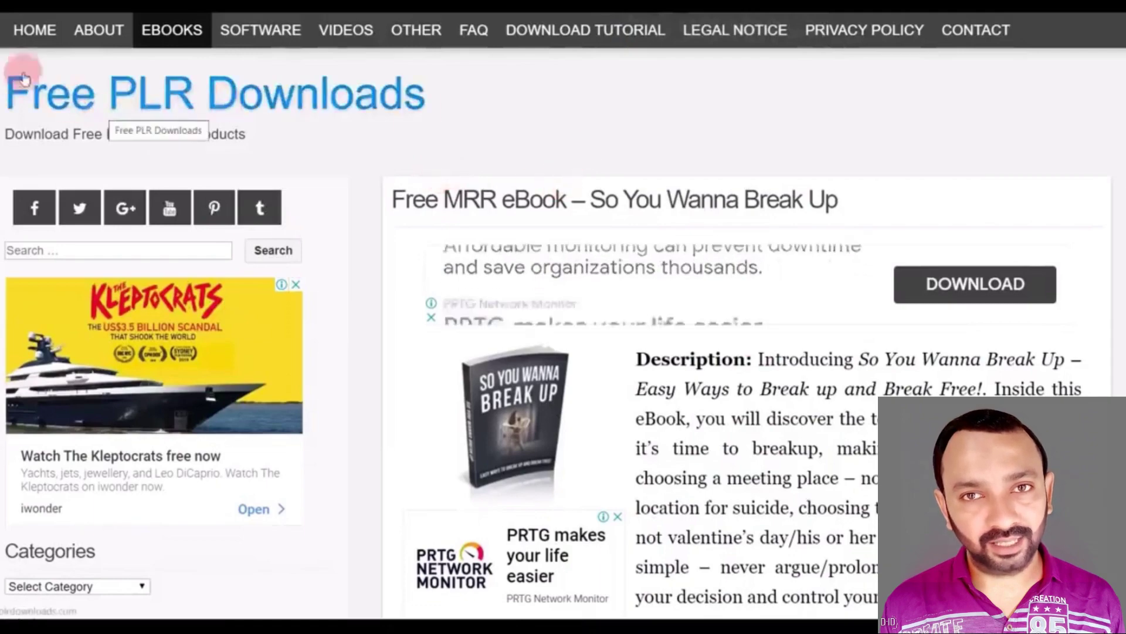
pyautogui.scroll(-3, 528, 164)
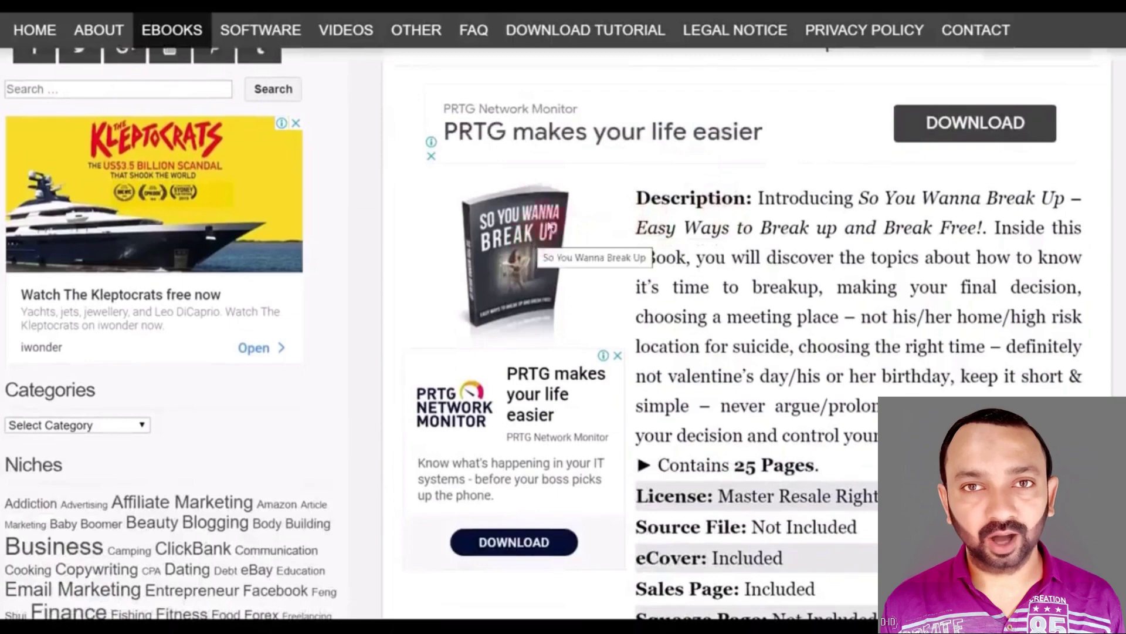
pyautogui.rightClick(515, 250)
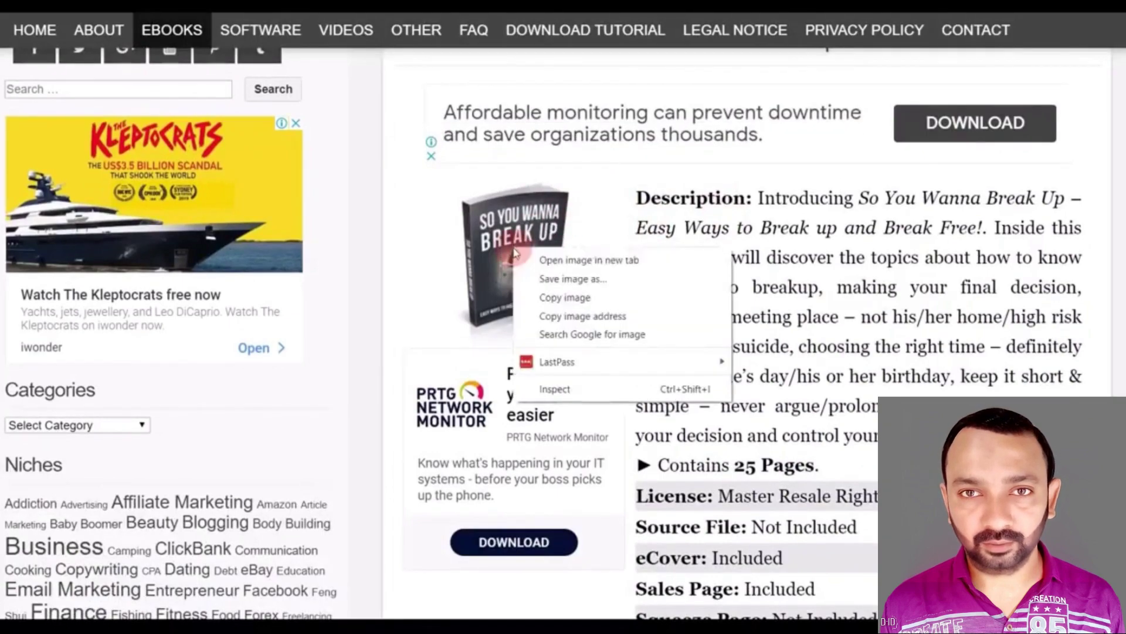
pyautogui.click(553, 277)
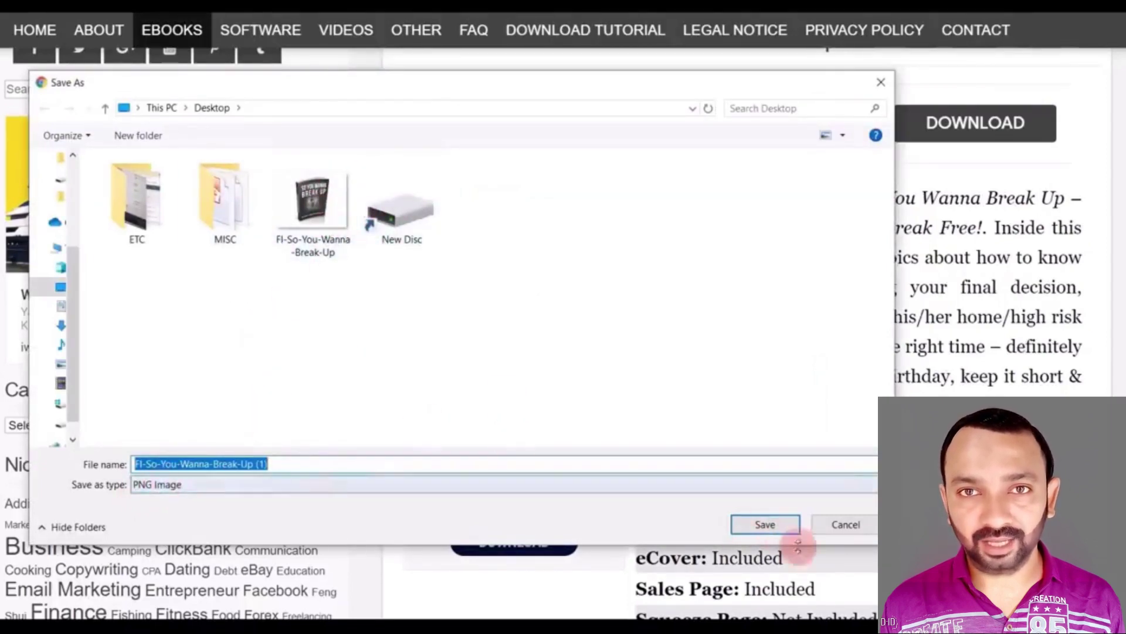
pyautogui.click(846, 524)
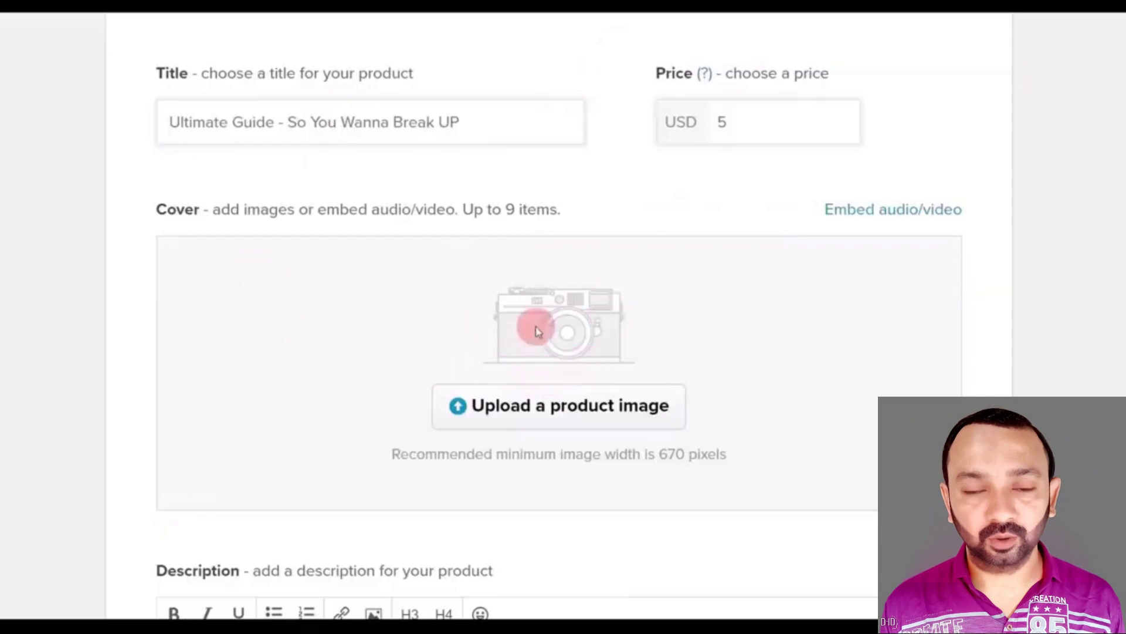
# Upload the Desktop image "FI-So-You-Wanna-Break-Up" as the product's cover.
pyautogui.click(575, 408)
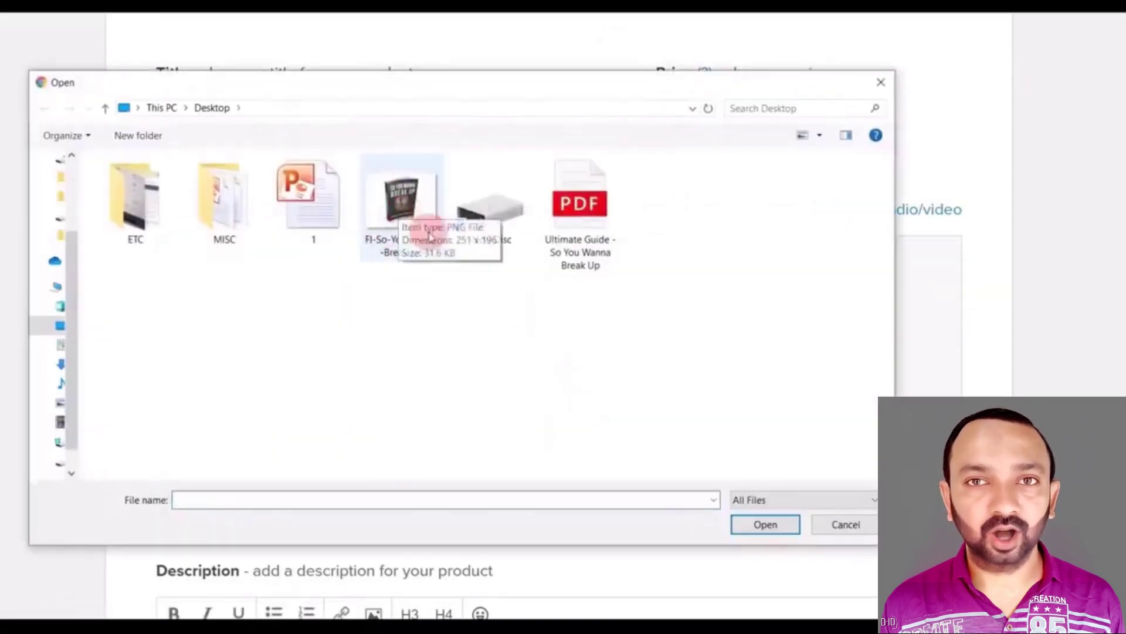
pyautogui.doubleClick(404, 218)
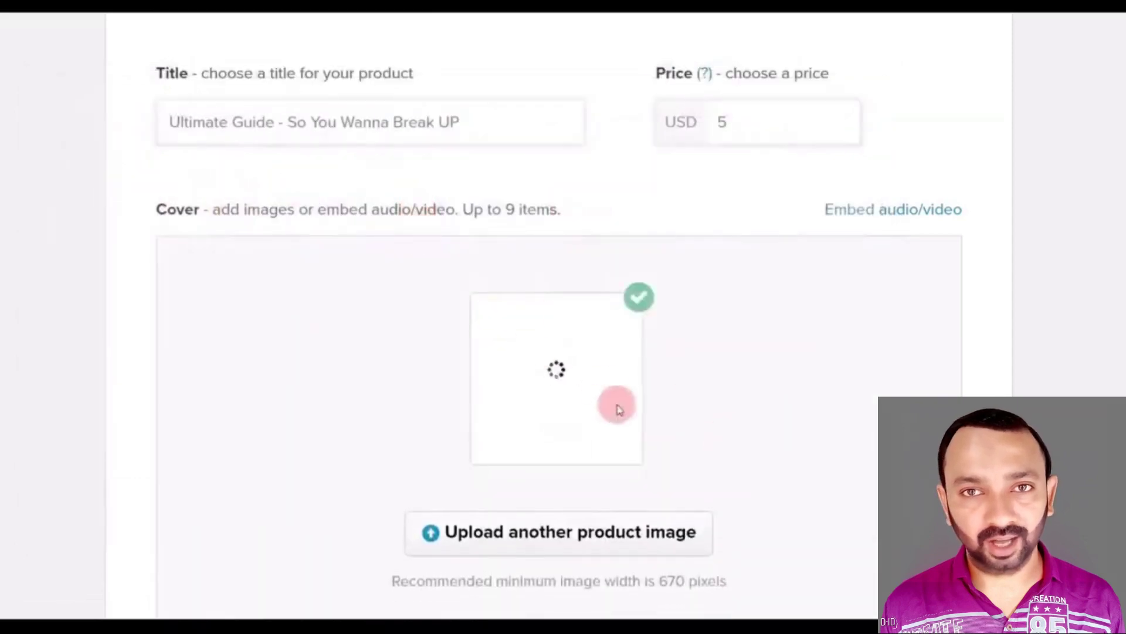
pyautogui.scroll(-1, 562, 340)
pyautogui.scroll(-1, 562, 339)
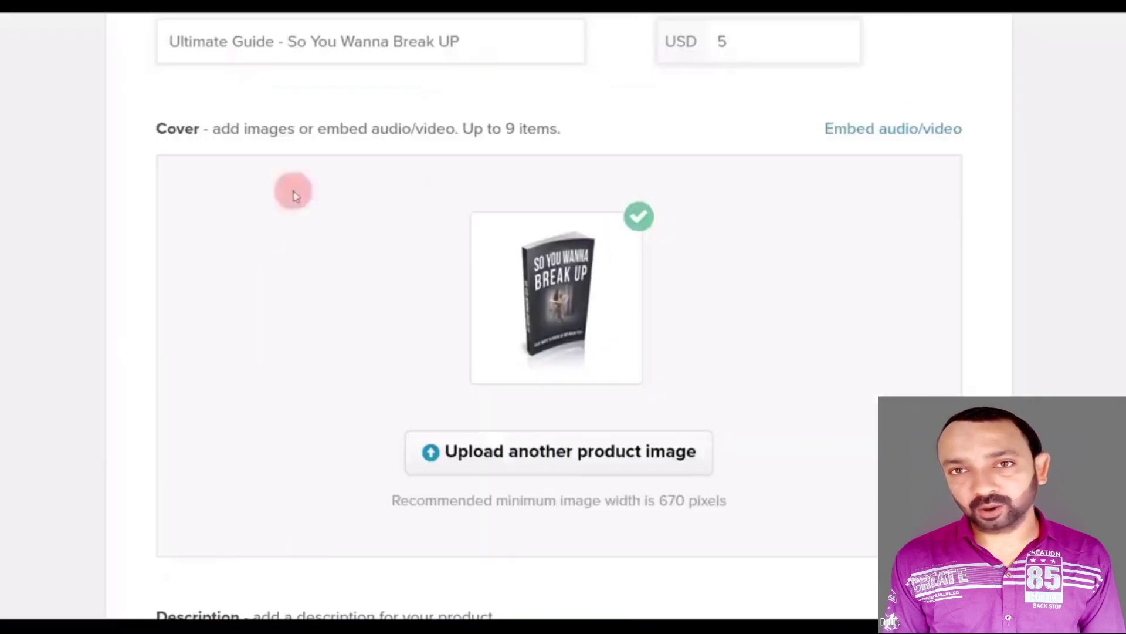
pyautogui.moveTo(154, 129); pyautogui.dragTo(455, 130)
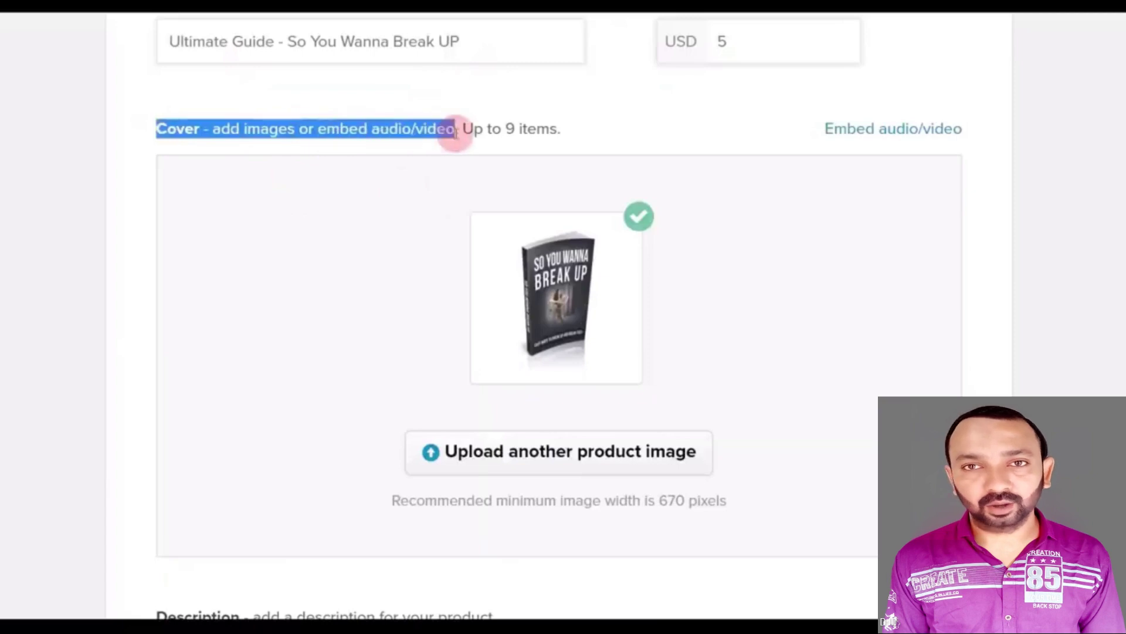
# Enter "testing" as the product description and submit the form to add the product.
pyautogui.scroll(-7, 456, 131)
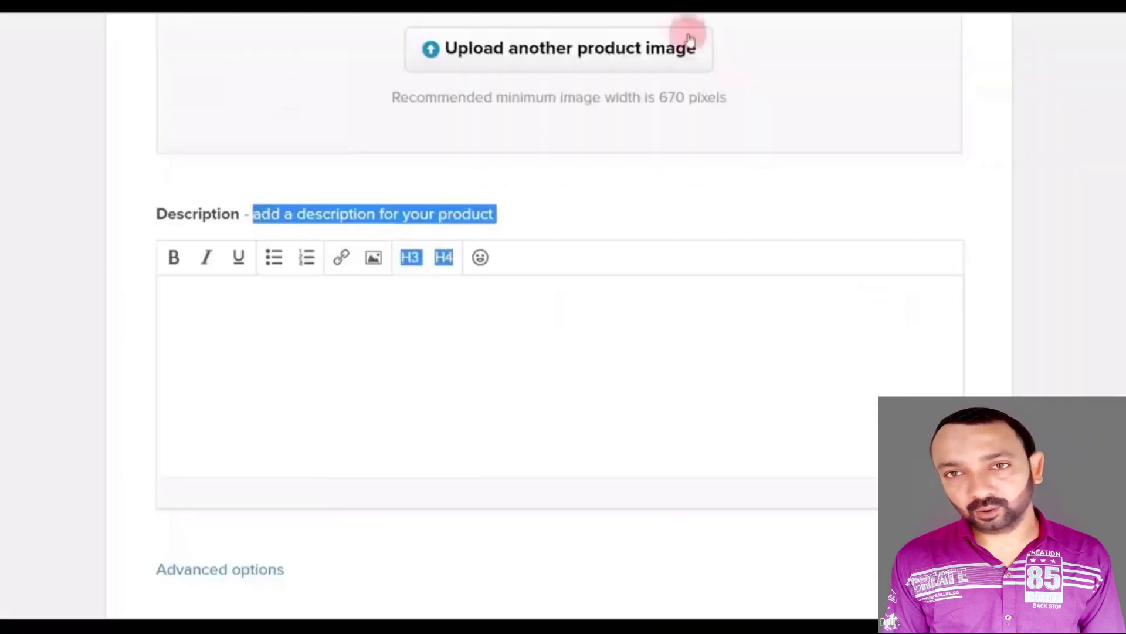
pyautogui.click(352, 306)
pyautogui.write('1')
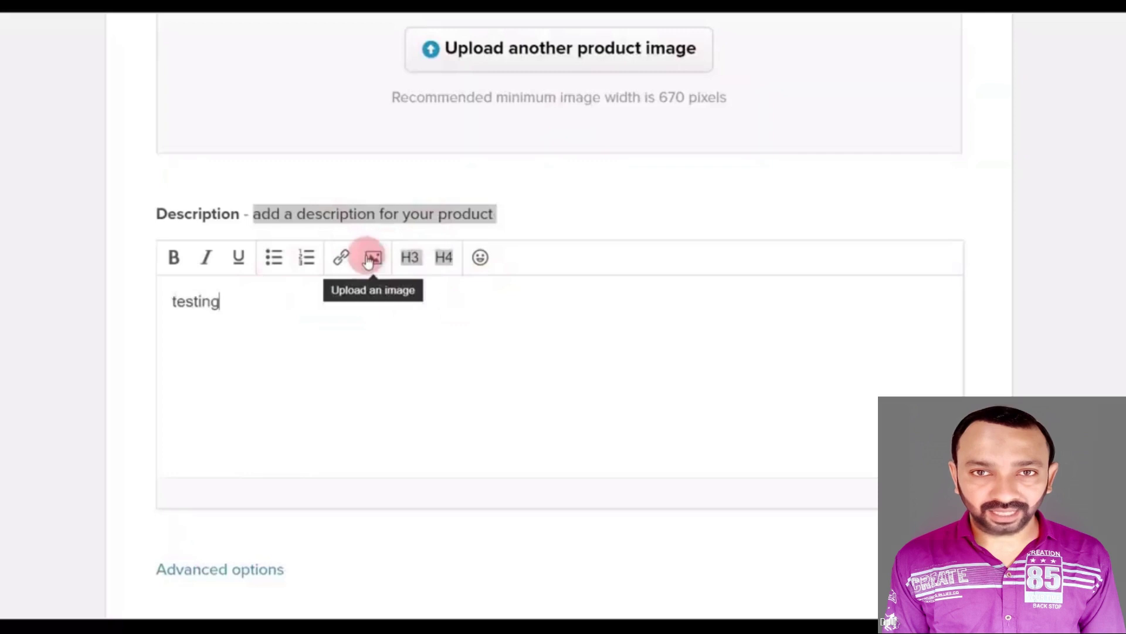
pyautogui.scroll(-5, 355, 290)
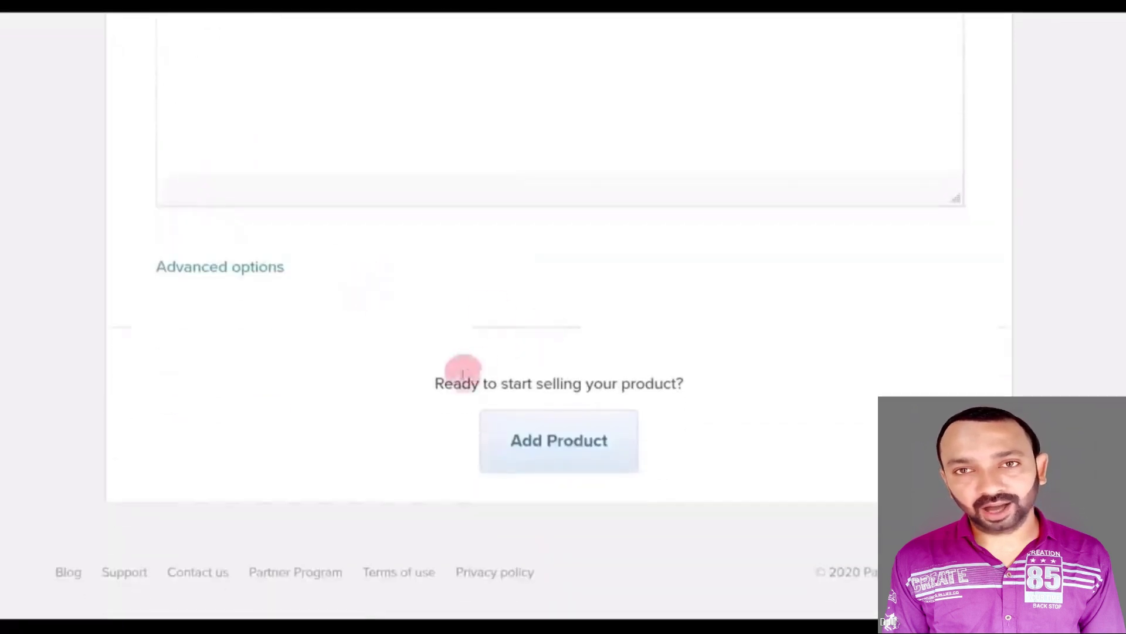
pyautogui.moveTo(431, 386); pyautogui.dragTo(670, 382)
pyautogui.click(562, 423)
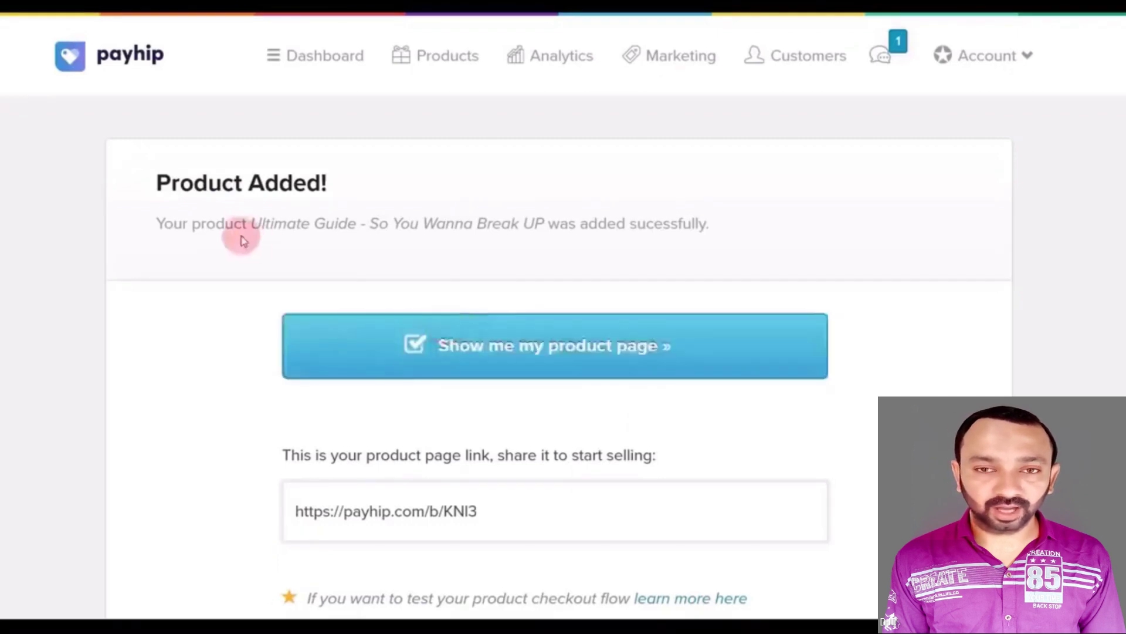
# Check the added product's confirmation and share link, and open its product page.
pyautogui.moveTo(156, 181); pyautogui.dragTo(315, 183)
pyautogui.click(228, 215)
pyautogui.moveTo(252, 221); pyautogui.dragTo(540, 230)
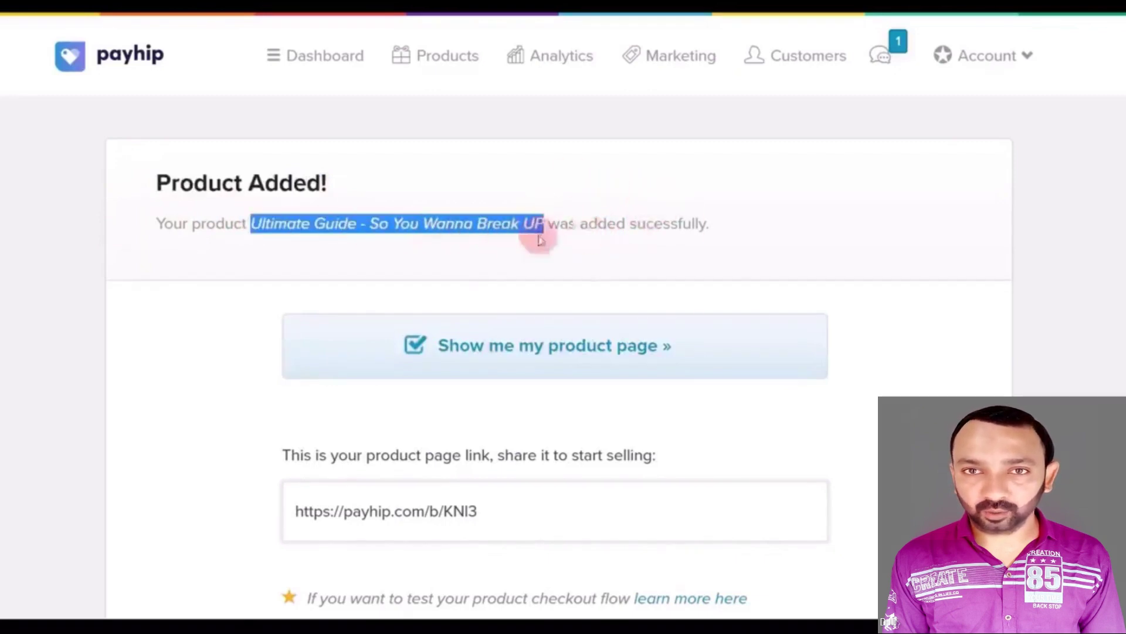
pyautogui.scroll(-3, 517, 240)
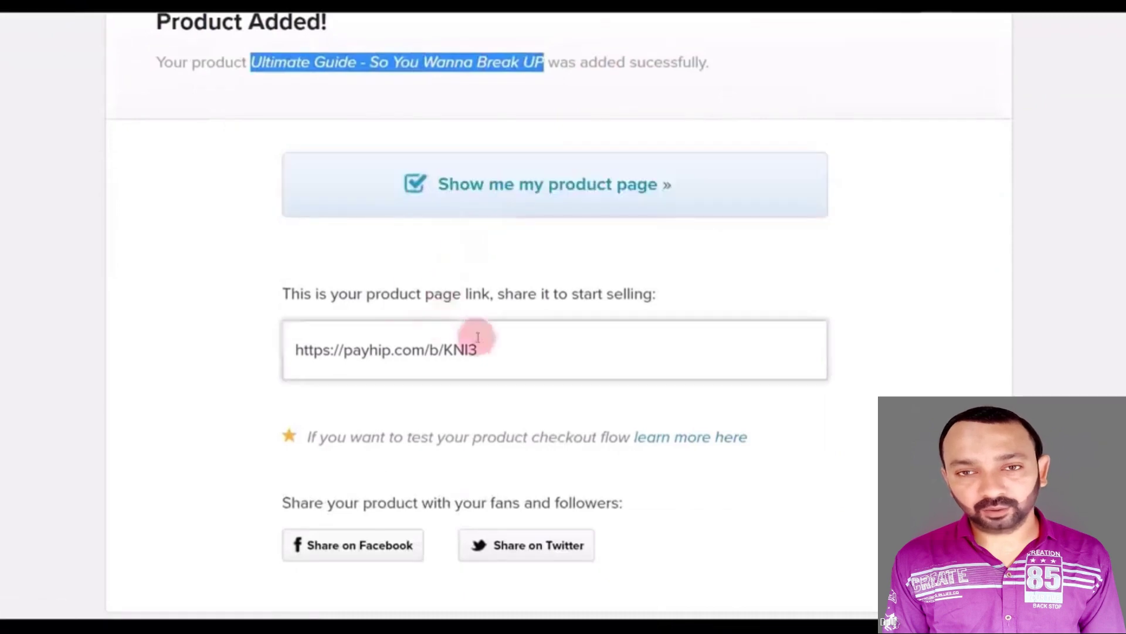
pyautogui.moveTo(273, 297); pyautogui.dragTo(558, 314)
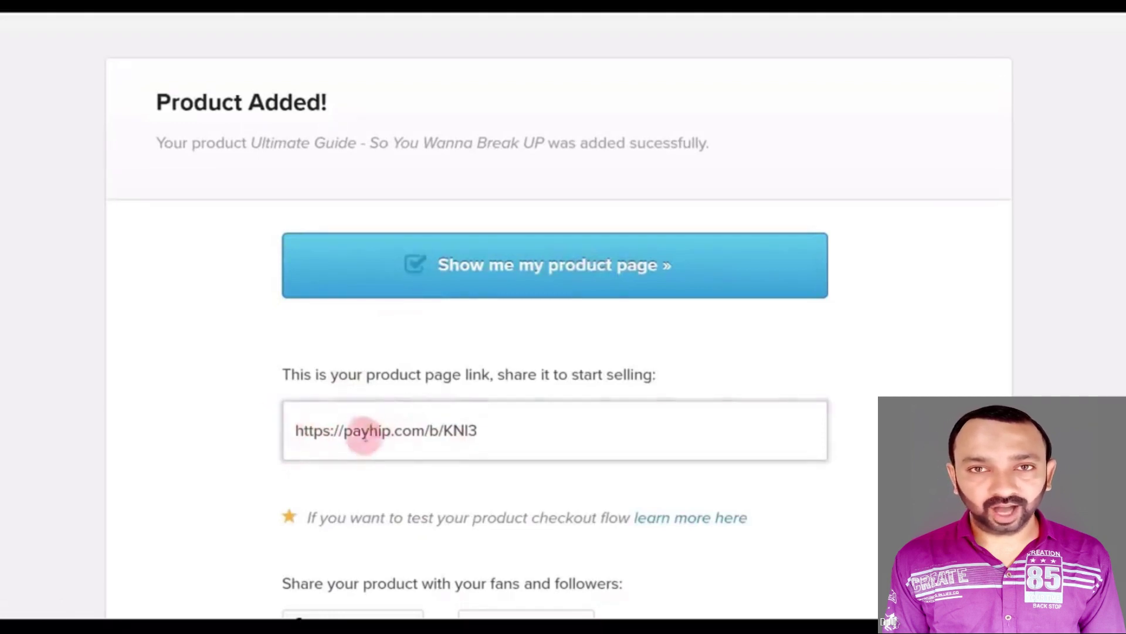
pyautogui.click(557, 276)
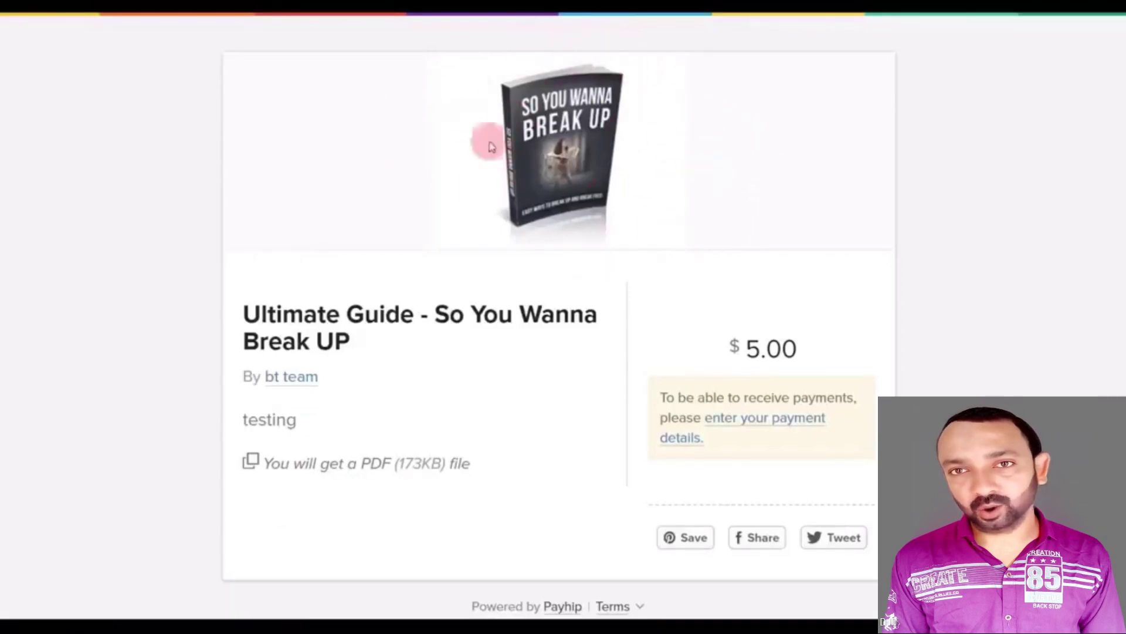
# Examine the product page's title, seller, description, included file and price.
pyautogui.moveTo(244, 309); pyautogui.dragTo(451, 347)
pyautogui.click(390, 346)
pyautogui.moveTo(299, 378)
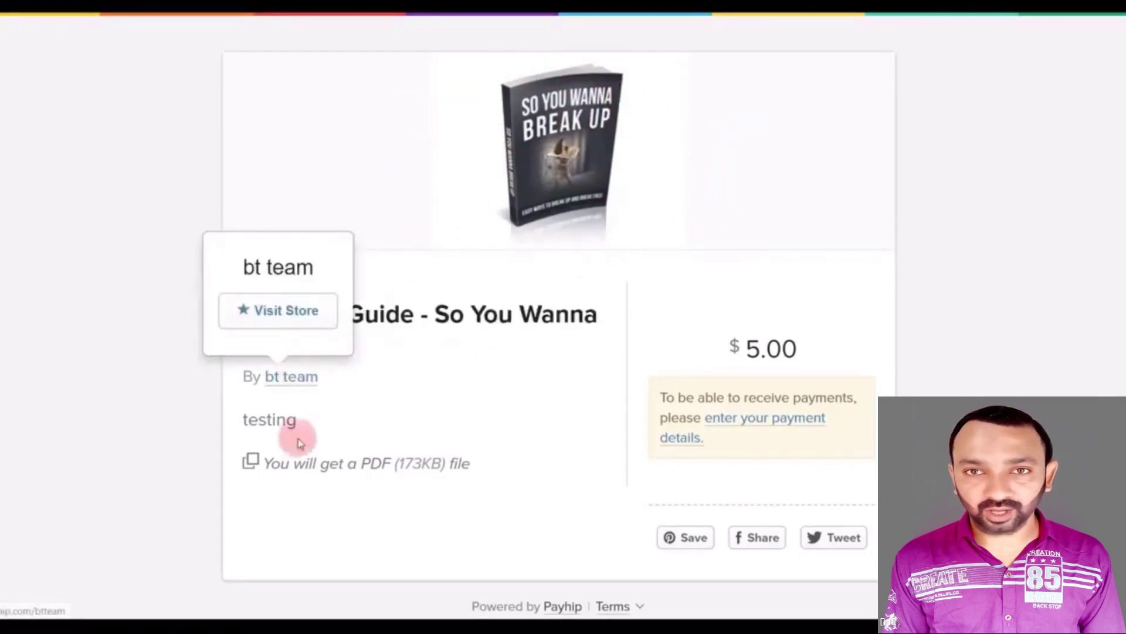
pyautogui.moveTo(302, 424); pyautogui.dragTo(239, 425)
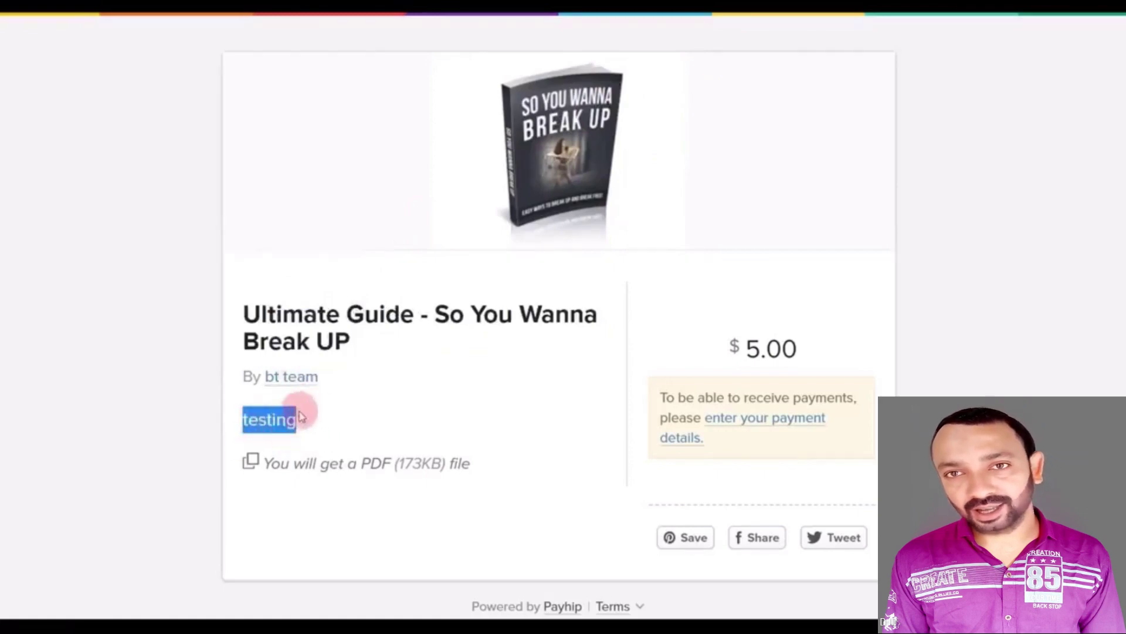
pyautogui.moveTo(262, 463); pyautogui.dragTo(389, 464)
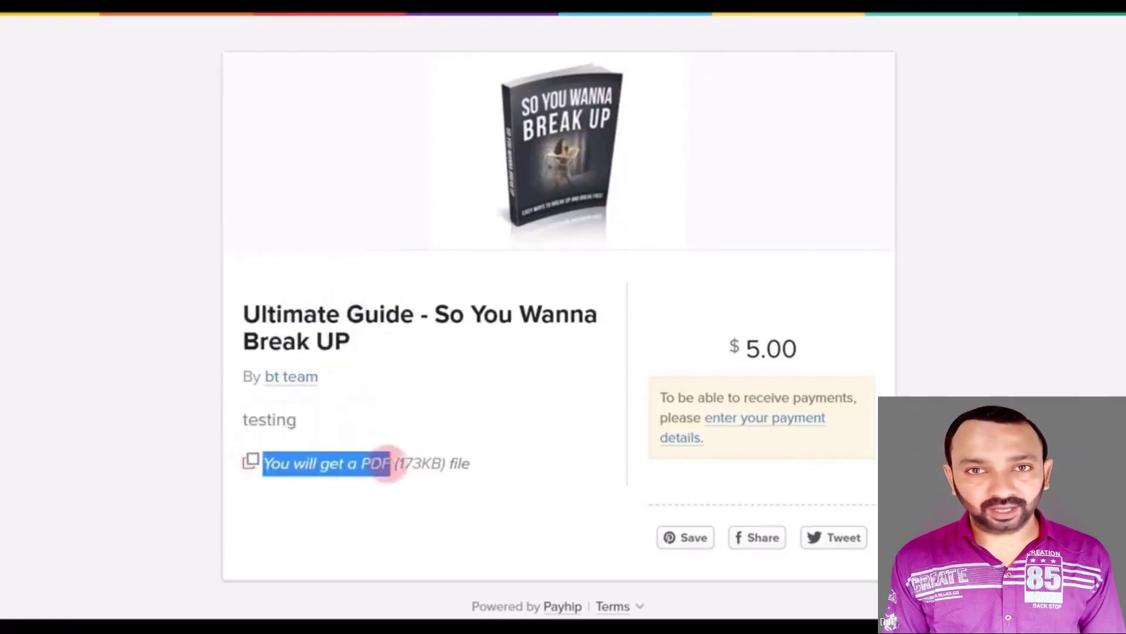
pyautogui.moveTo(812, 345); pyautogui.dragTo(696, 335)
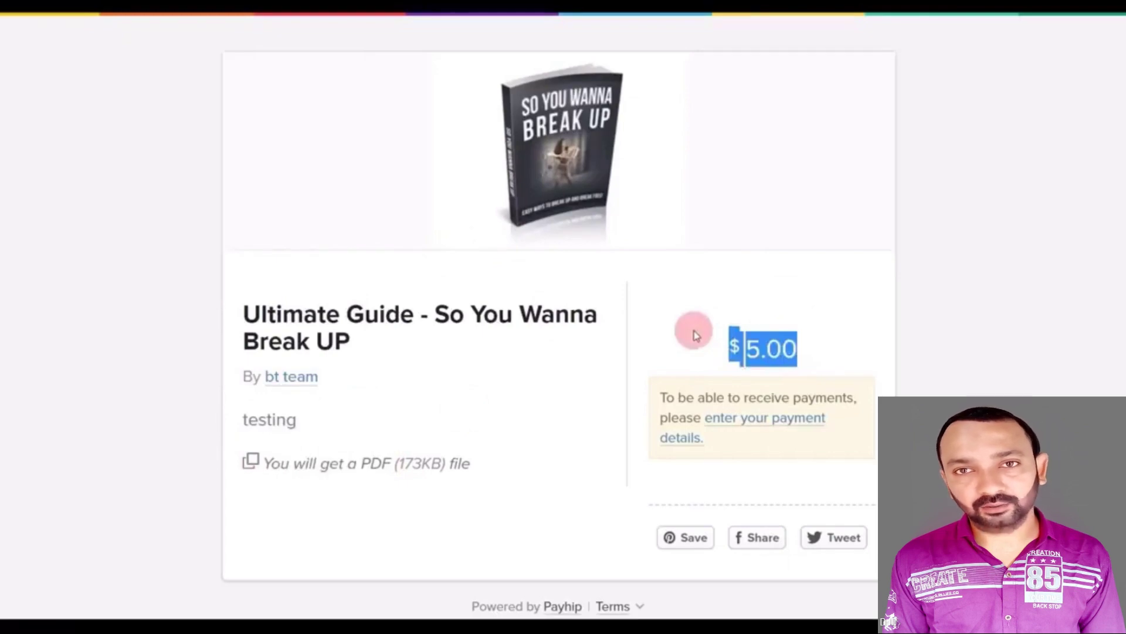
# Read the notice about receiving payments below the product's price and open the payment details settings from it.
pyautogui.click(803, 232)
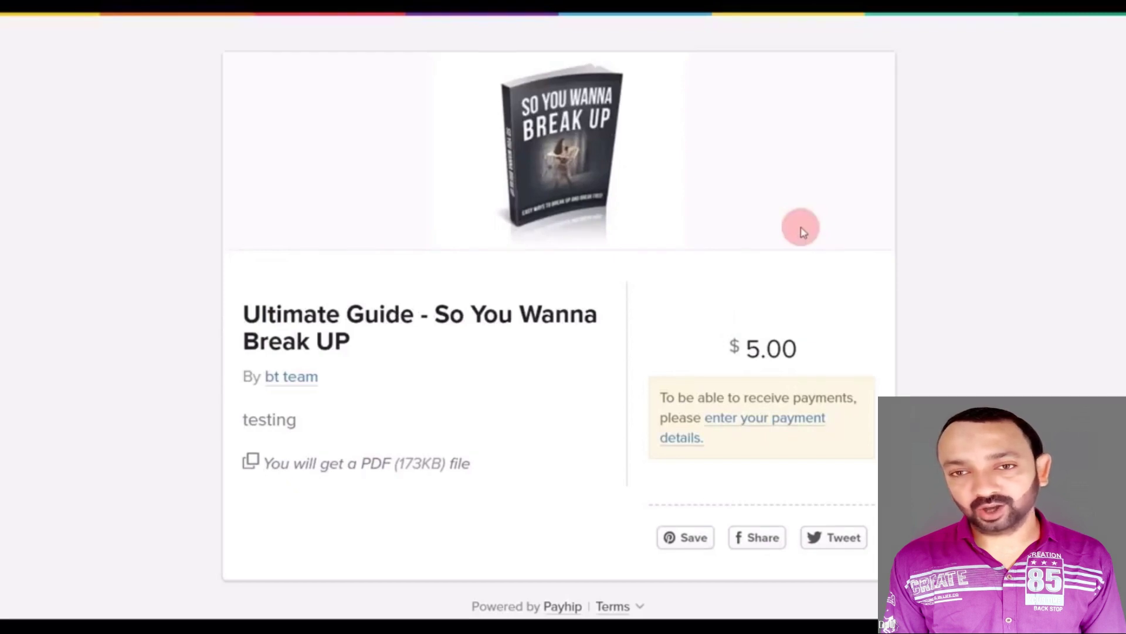
pyautogui.moveTo(667, 397); pyautogui.dragTo(698, 396)
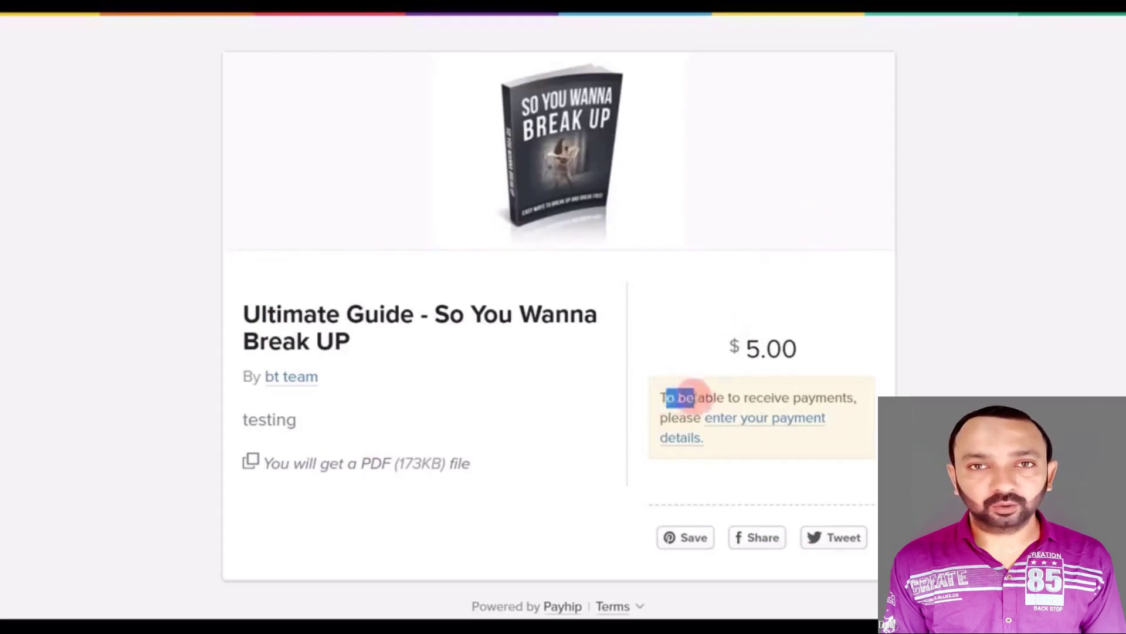
pyautogui.click(768, 437)
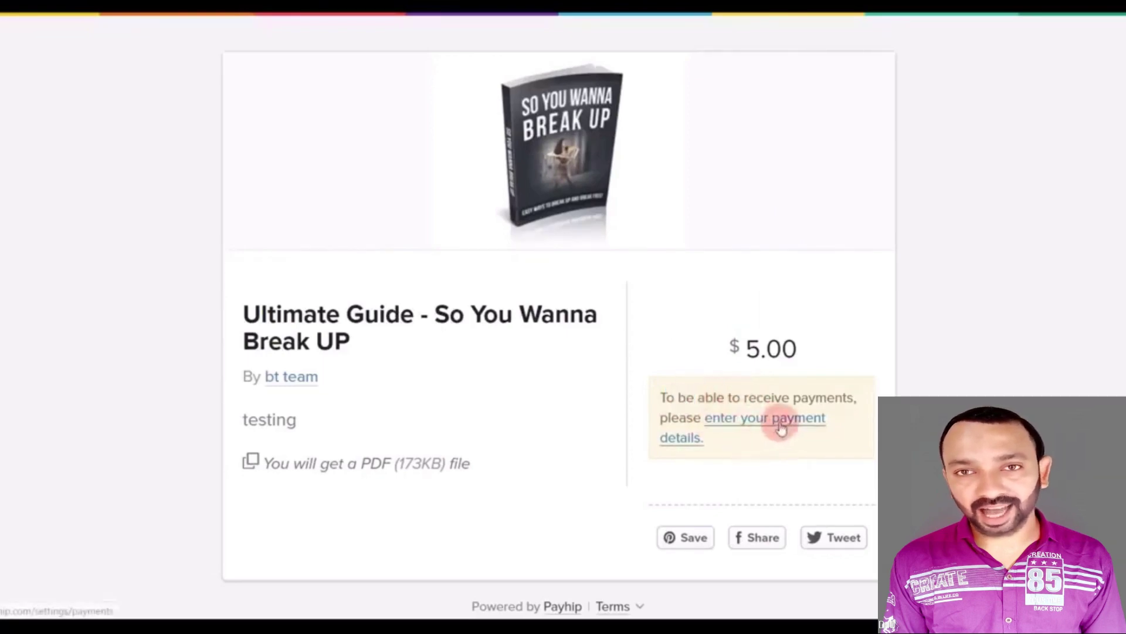
pyautogui.click(780, 426)
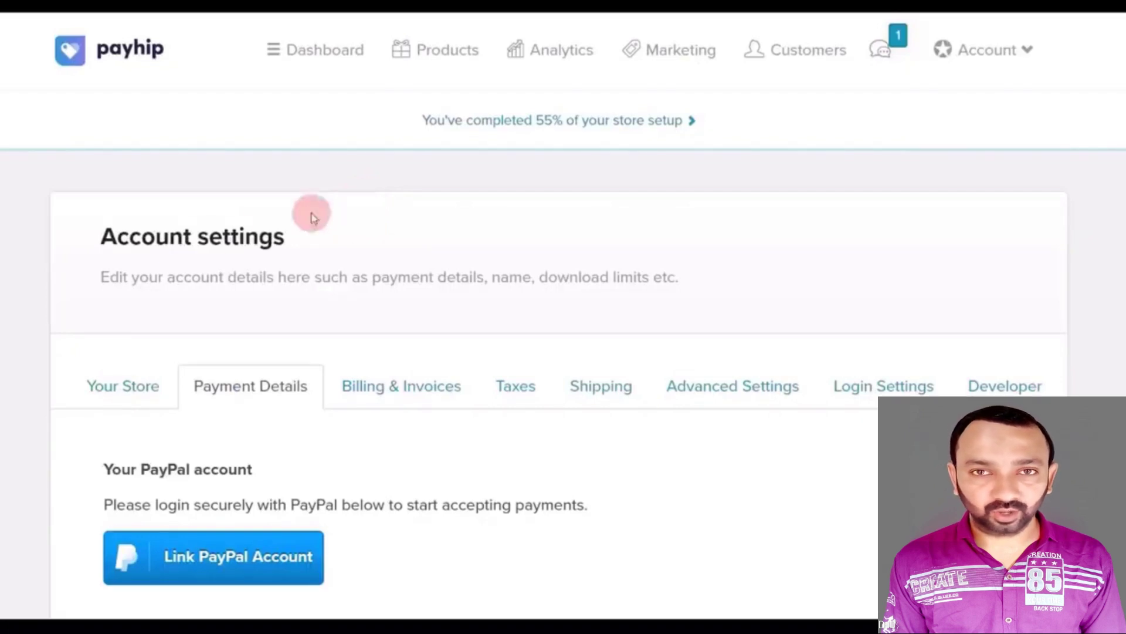
# Examine the account's payment details settings, covering the PayPal and Stripe account options, default currency and statement description.
pyautogui.moveTo(90, 241); pyautogui.dragTo(290, 236)
pyautogui.scroll(-1, 282, 237)
pyautogui.scroll(-2, 264, 229)
pyautogui.scroll(-1, 253, 223)
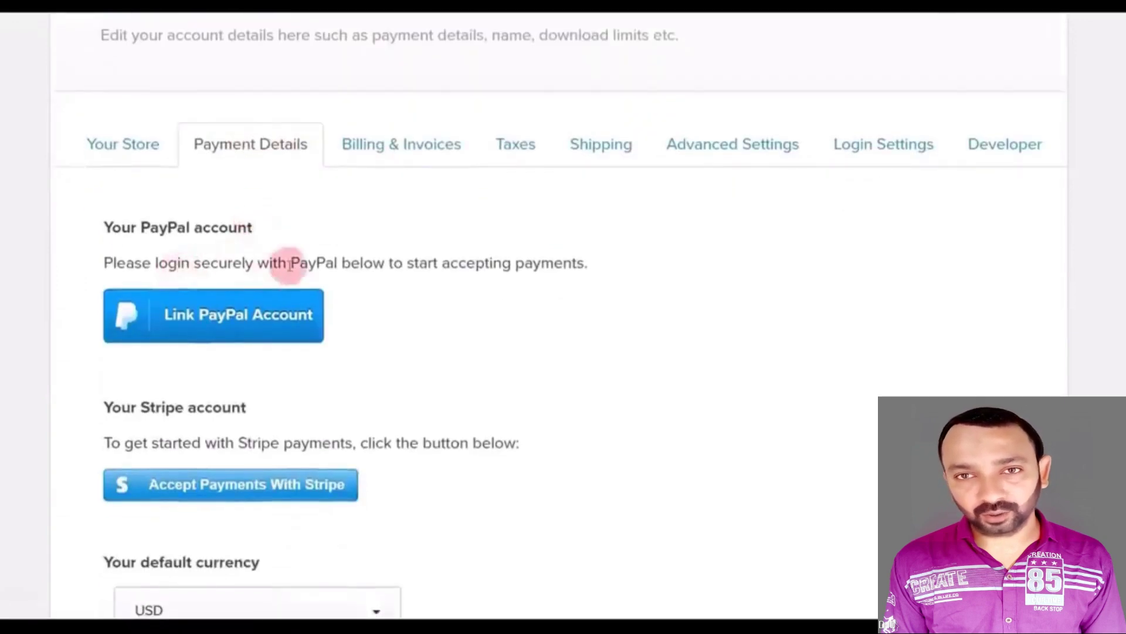
pyautogui.scroll(4, 131, 101)
pyautogui.scroll(-1, 149, 124)
pyautogui.scroll(-3, 149, 124)
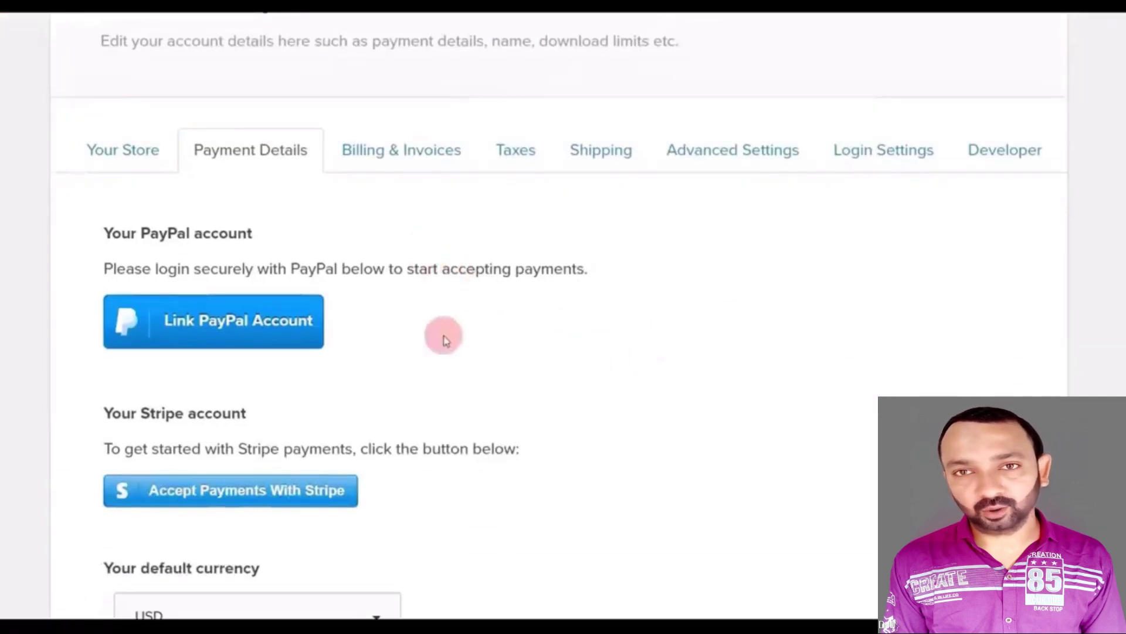
pyautogui.scroll(-2, 443, 332)
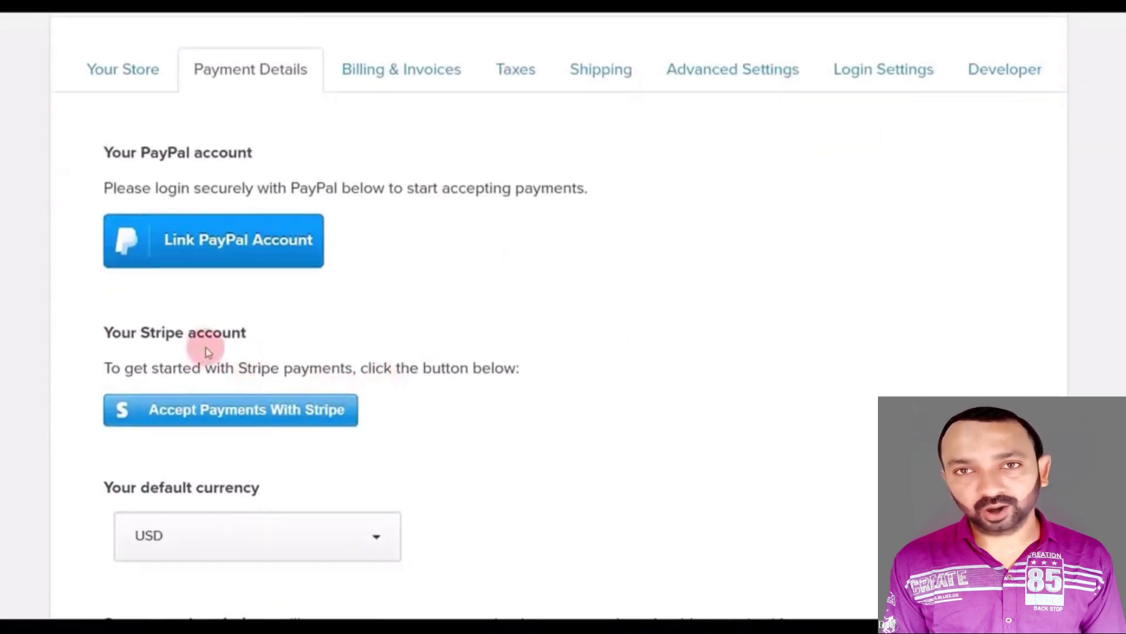
pyautogui.scroll(-3, 206, 350)
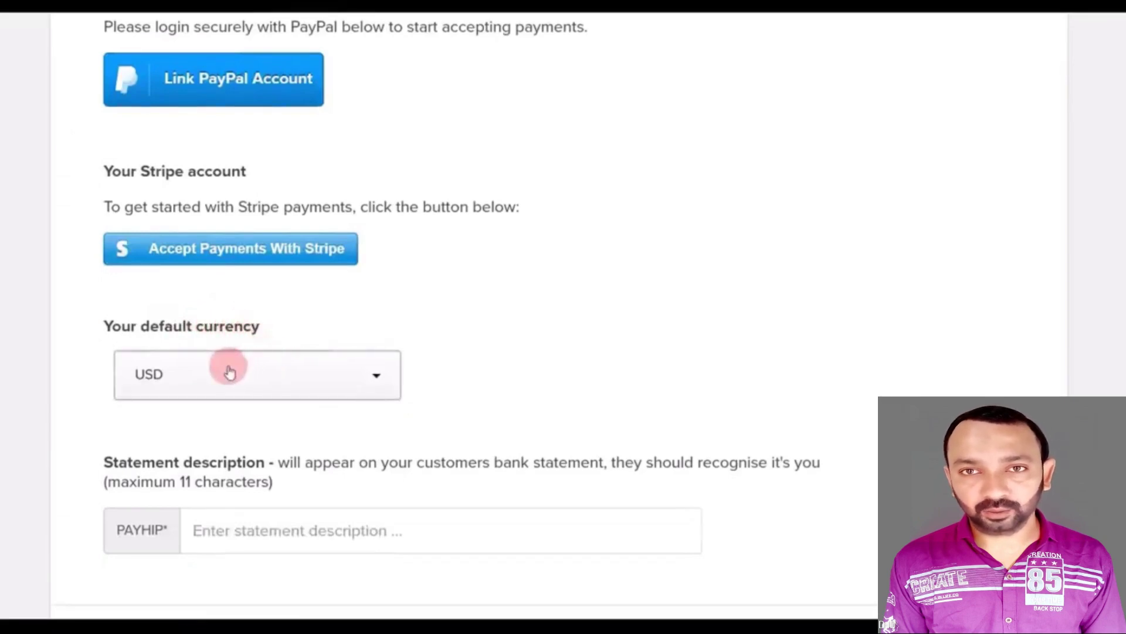
pyautogui.scroll(-5, 229, 370)
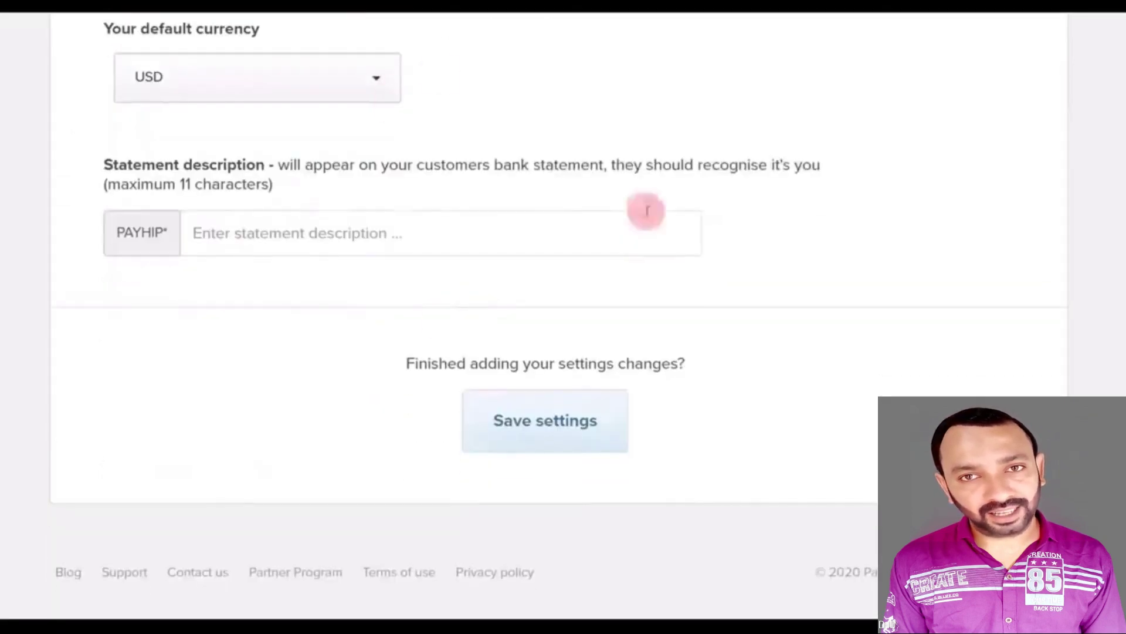